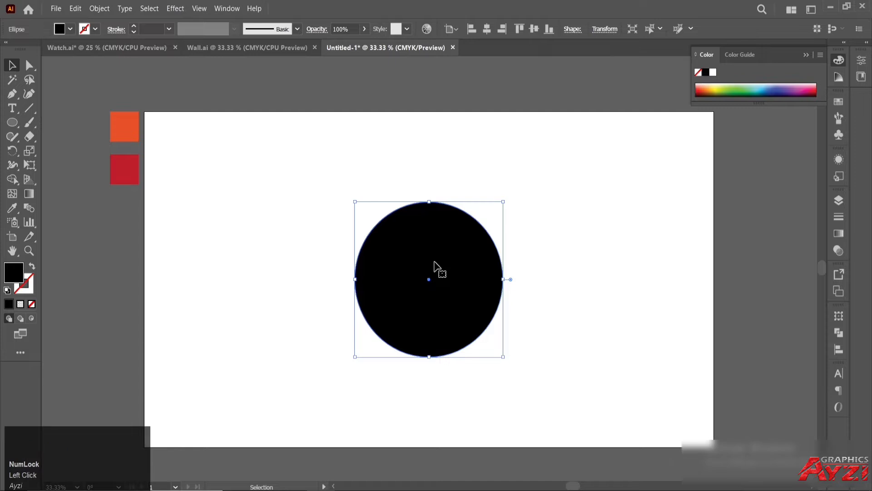
Lock the black circle in the middle of the artboard.
click(562, 200)
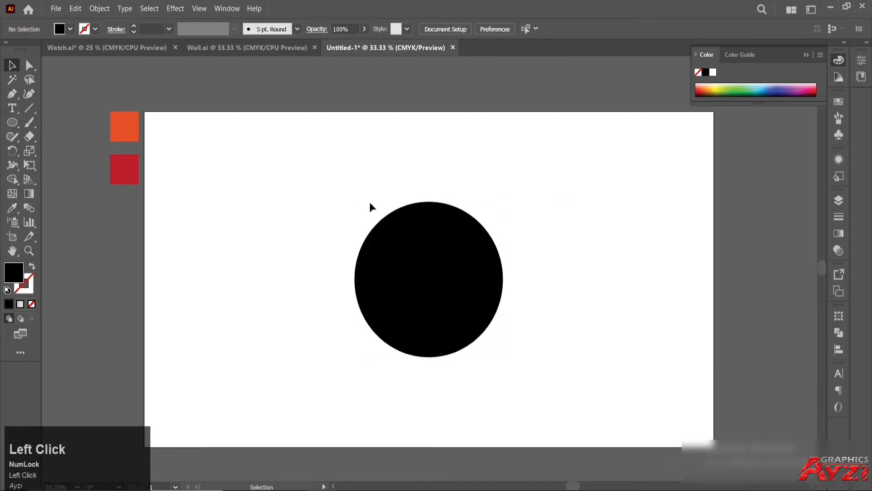
click(408, 238)
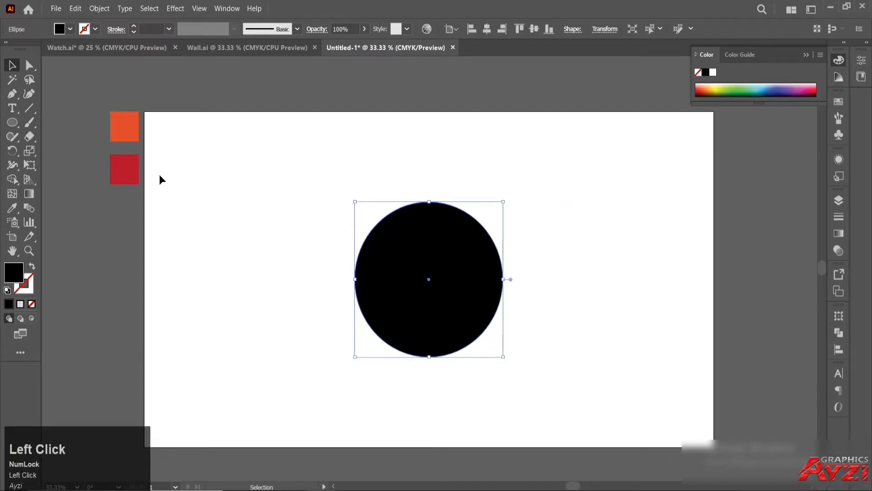
click(92, 11)
mouse_move(185, 94)
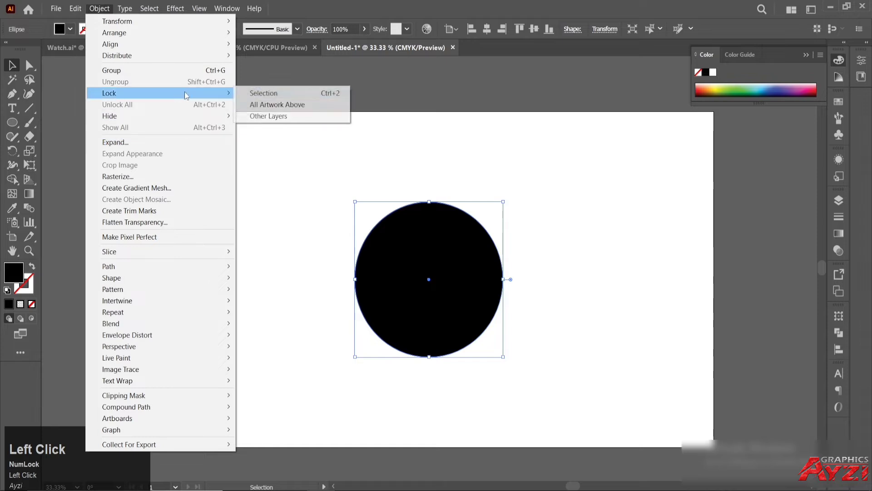
click(268, 93)
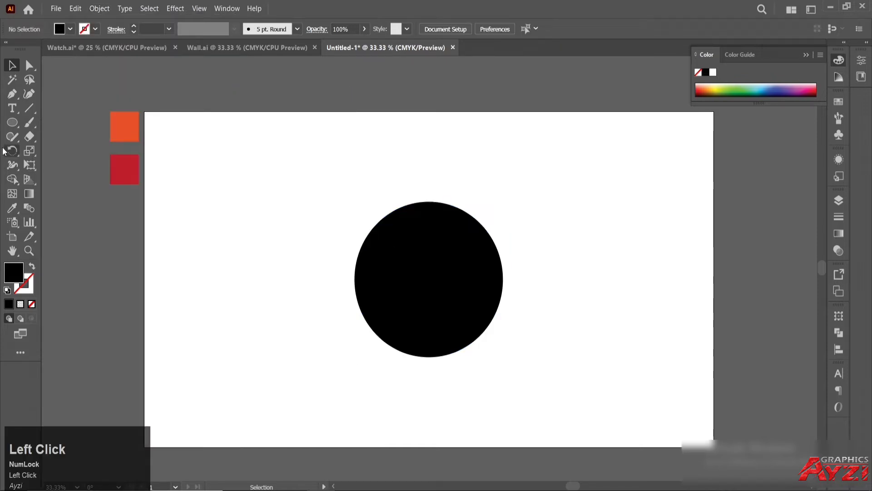
Draw a small square with the Rectangle tool, centred at the upper edge of the black circle.
drag(12, 122, 50, 121)
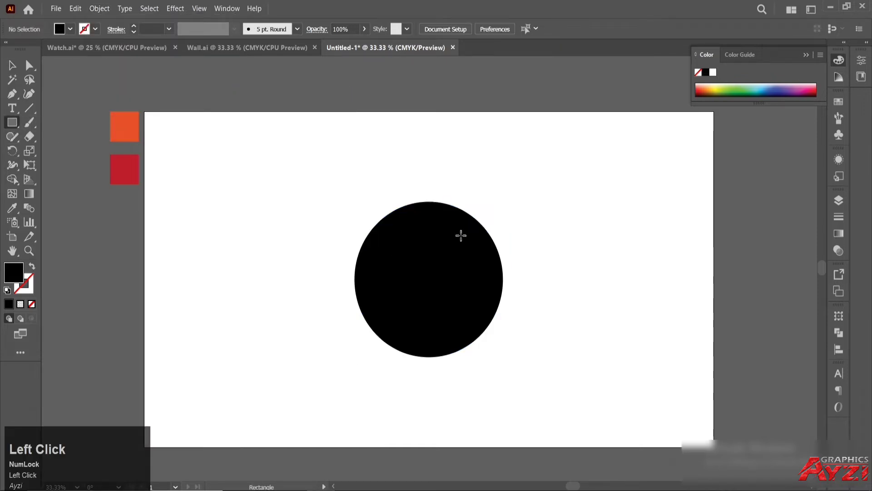
drag(429, 207, 439, 220)
key(v)
click(433, 217)
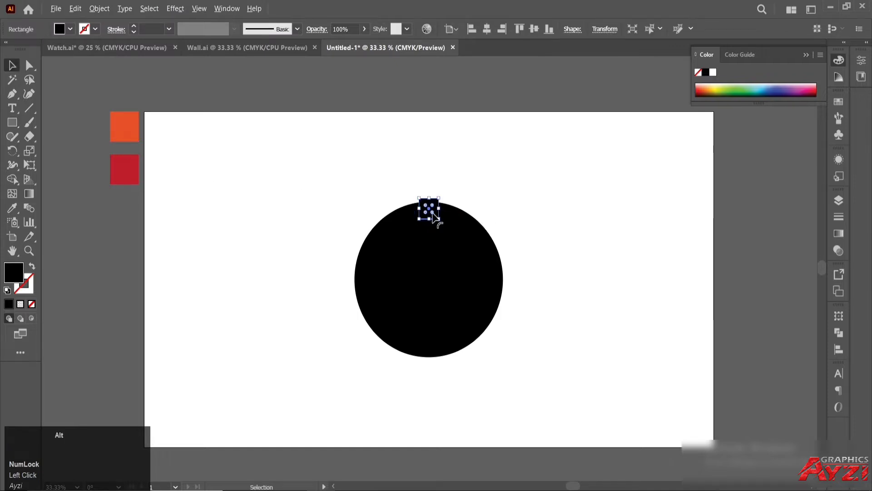
Fill the small square white and round its corners, fitting it just inside the circle's upper edge.
alt+scroll(433, 216, up, 3)
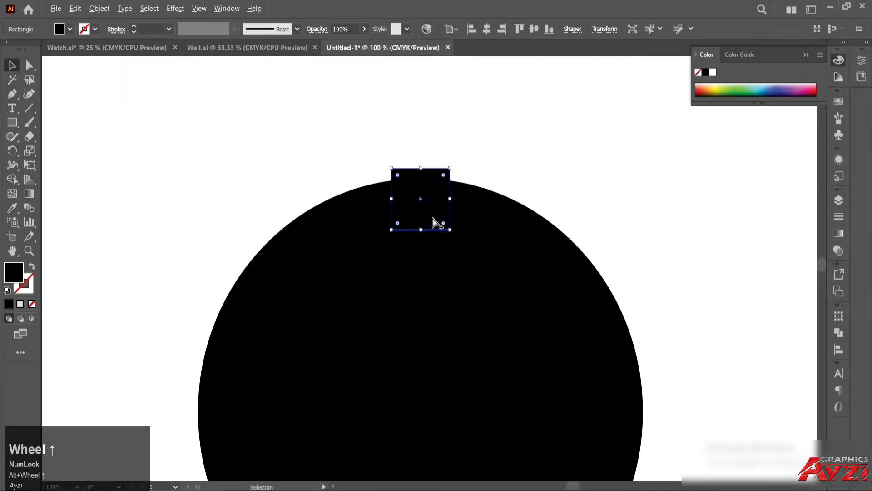
click(713, 72)
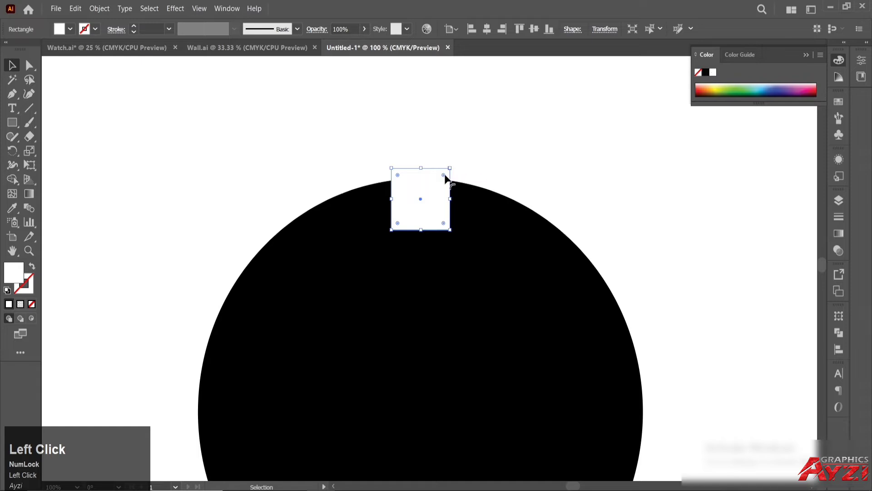
drag(442, 176, 435, 213)
click(456, 153)
Enlarge the white rounded square slightly, keeping it inside the circle's upper edge.
scroll(469, 184, down, 3)
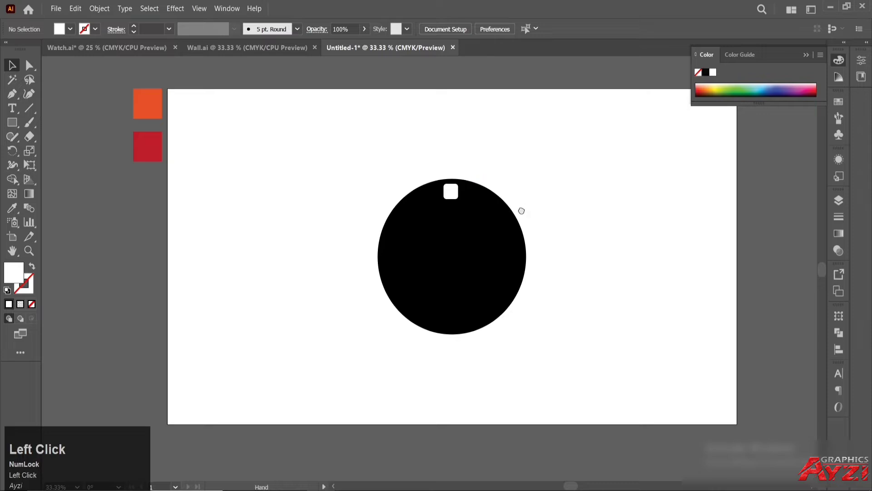
drag(520, 206, 502, 218)
scroll(443, 202, up, 1)
scroll(444, 207, up, 2)
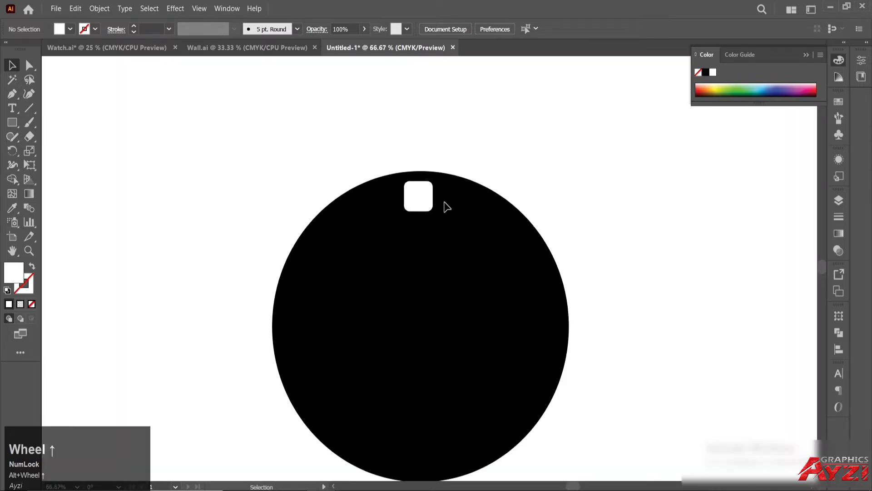
click(416, 192)
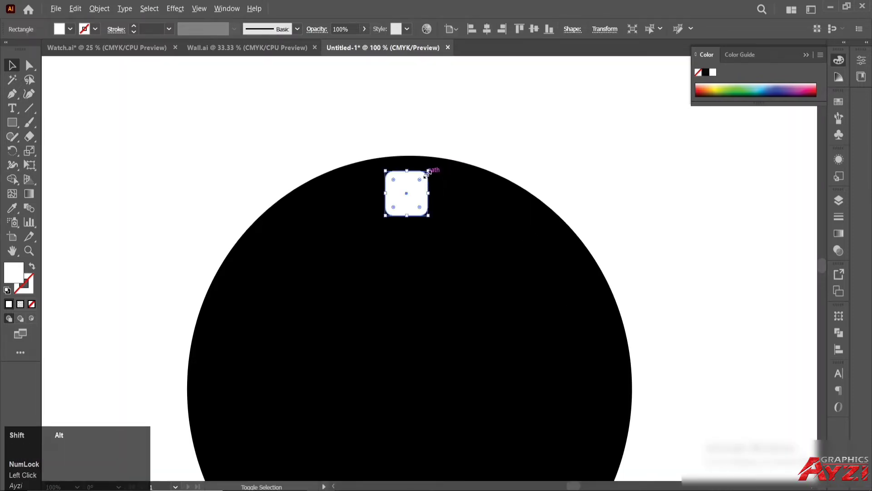
drag(428, 172, 418, 192)
click(435, 183)
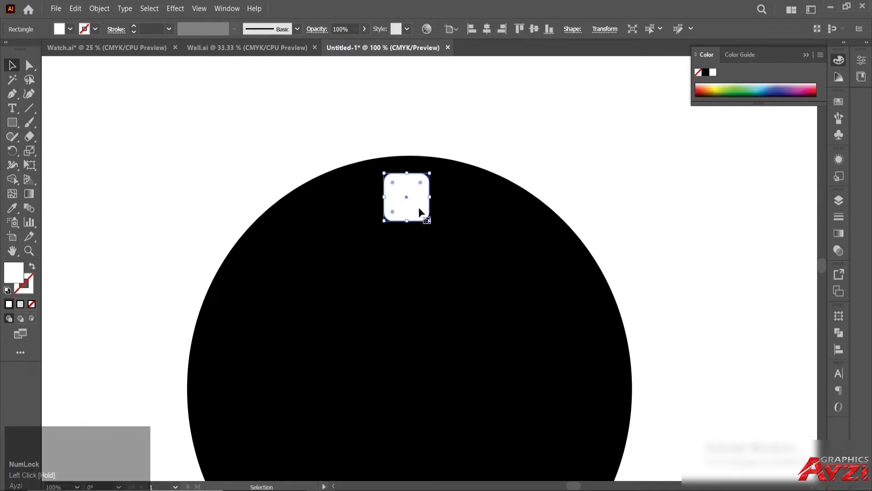
click(348, 149)
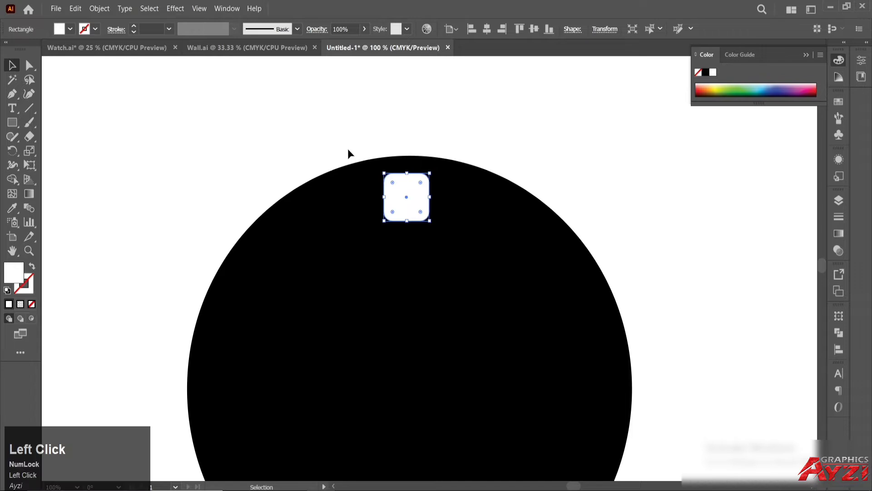
Nudge the white rounded square slightly upward toward the circle's edge.
click(423, 200)
key(Up)
key(Up)
key(Up)
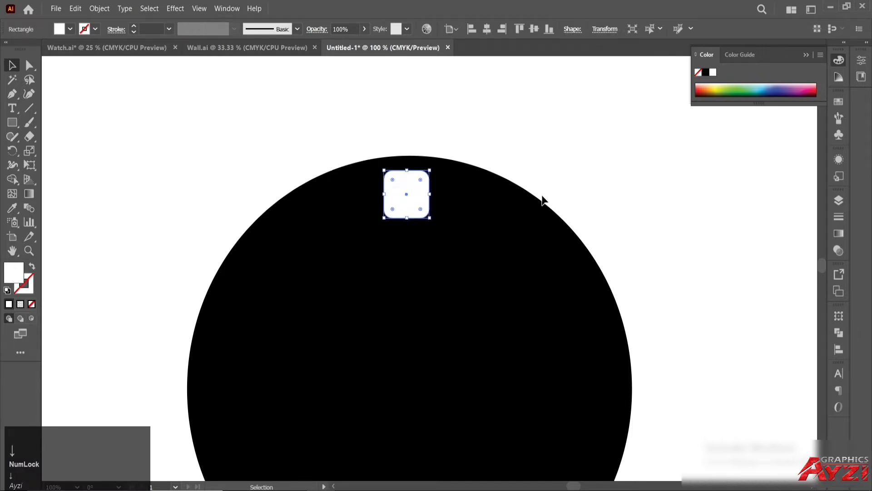
key(Down)
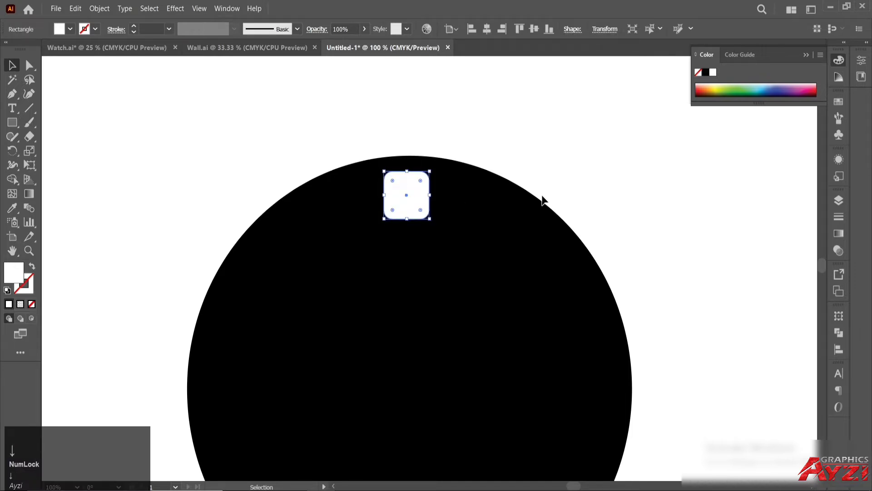
Fill the rounded square with the translucent white linear gradient and set its end stop's opacity to 20%.
click(20, 303)
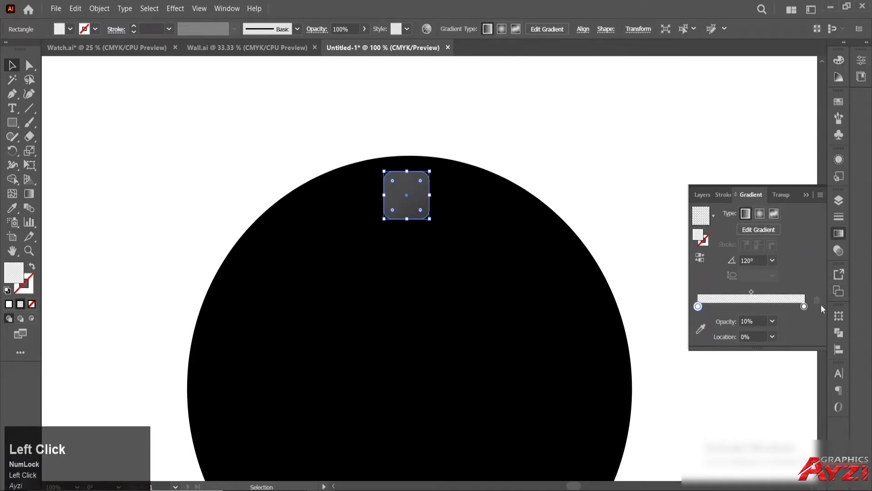
click(804, 307)
double_click(804, 307)
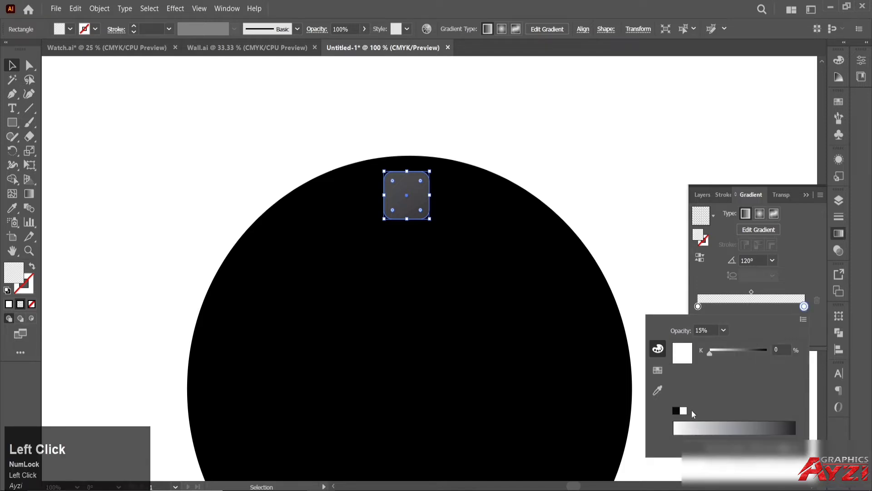
click(699, 309)
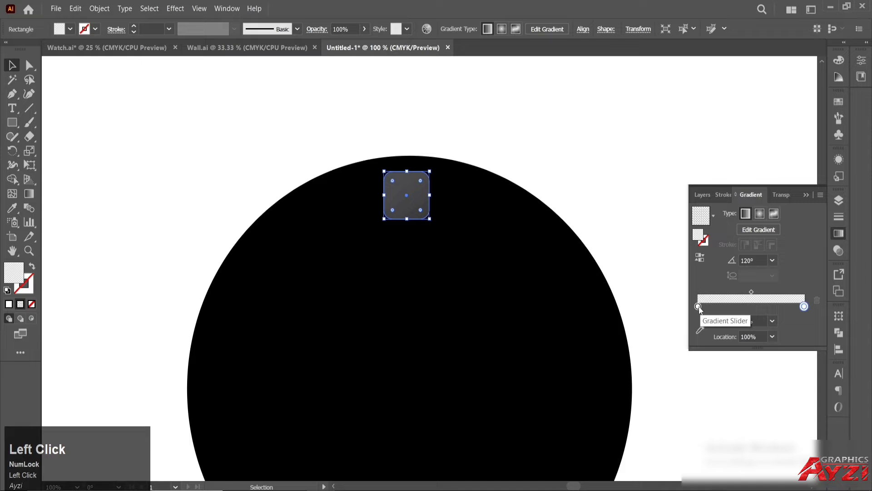
click(772, 322)
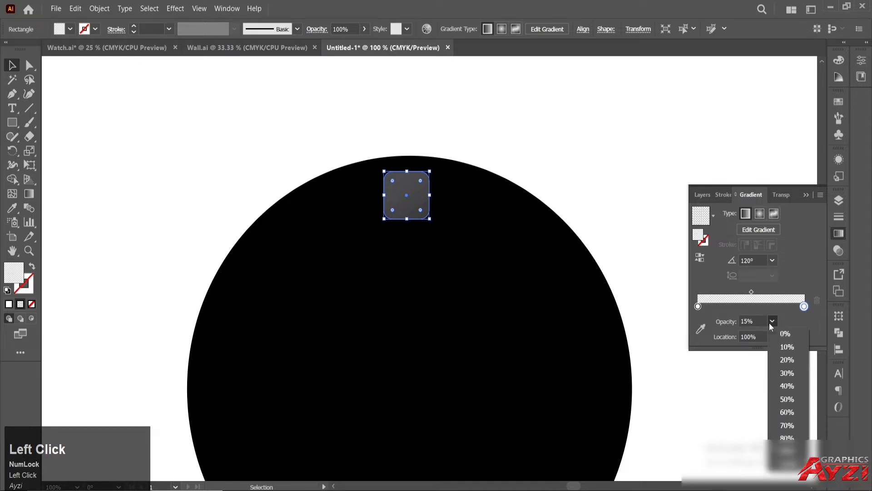
click(779, 359)
click(750, 322)
scroll(751, 321, down, 1)
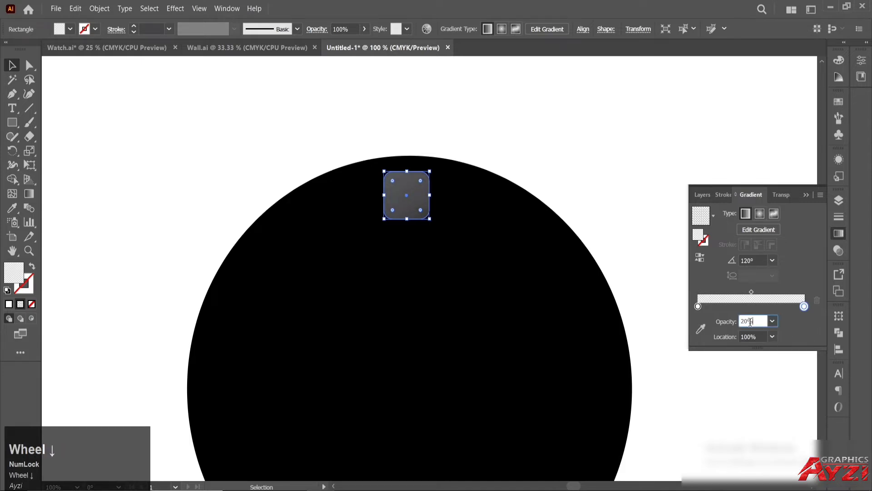
Set the gradient's start stop to 10% opacity and the gradient angle to 120°.
click(698, 307)
click(754, 322)
drag(754, 322, 723, 326)
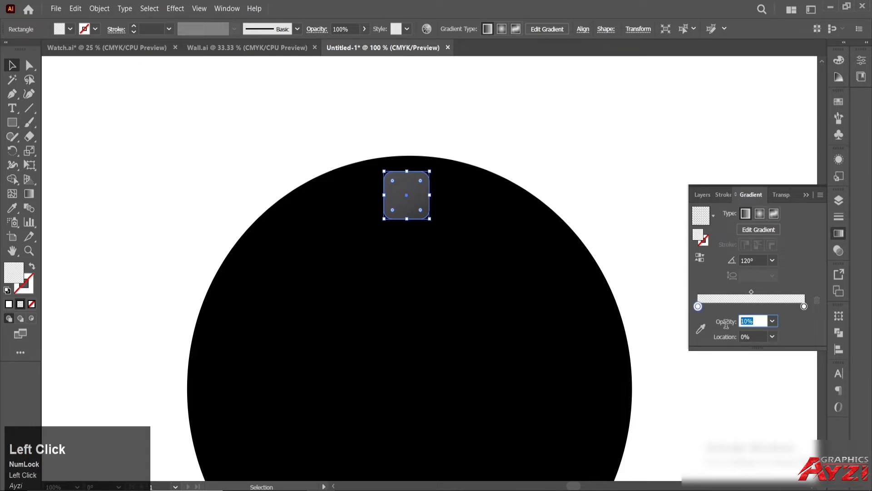
text(10)
drag(759, 260, 719, 262)
text(120)
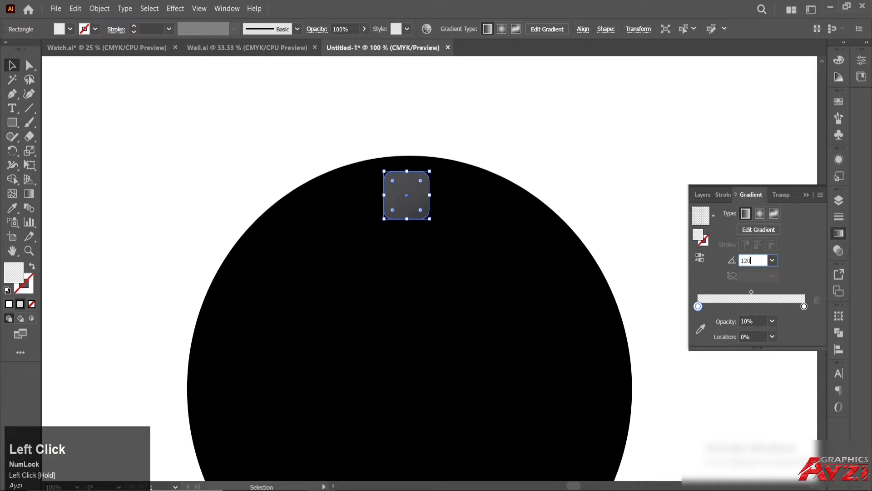
click(604, 183)
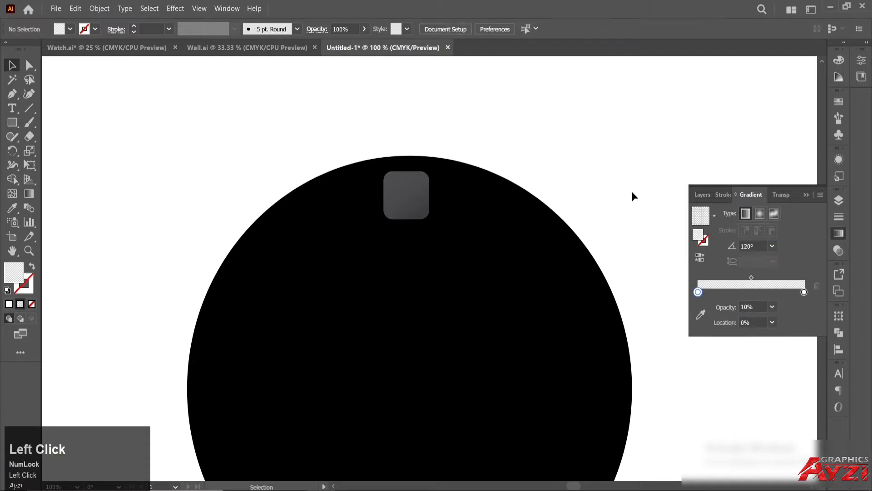
Give the rounded square a dark red stroke with a weight of 0.5 pt.
click(419, 195)
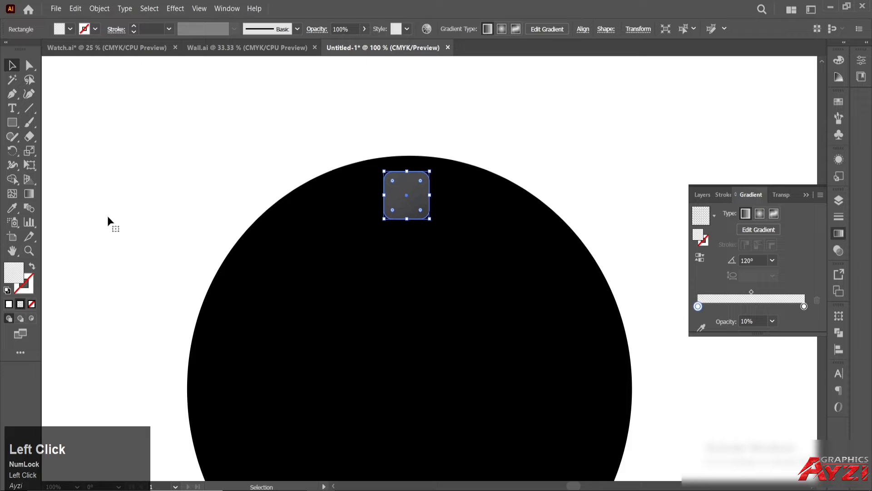
click(30, 291)
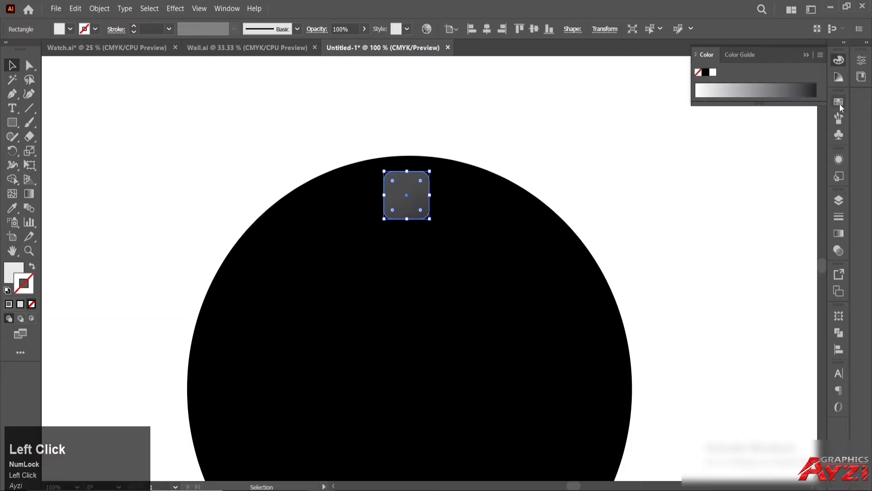
click(839, 103)
click(775, 136)
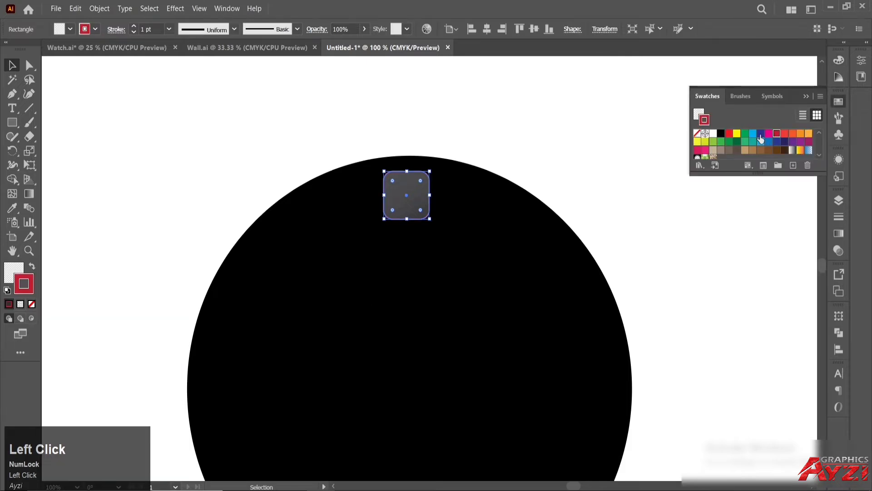
scroll(148, 28, down, 1)
scroll(148, 29, down, 1)
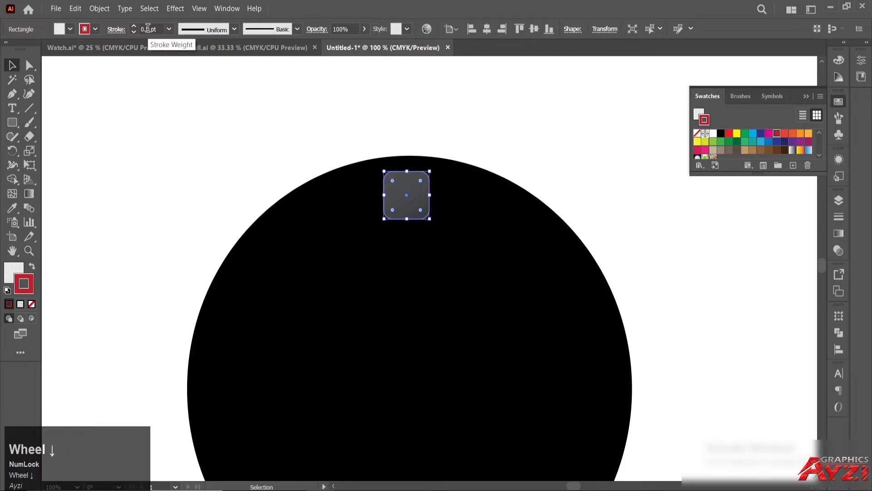
click(574, 174)
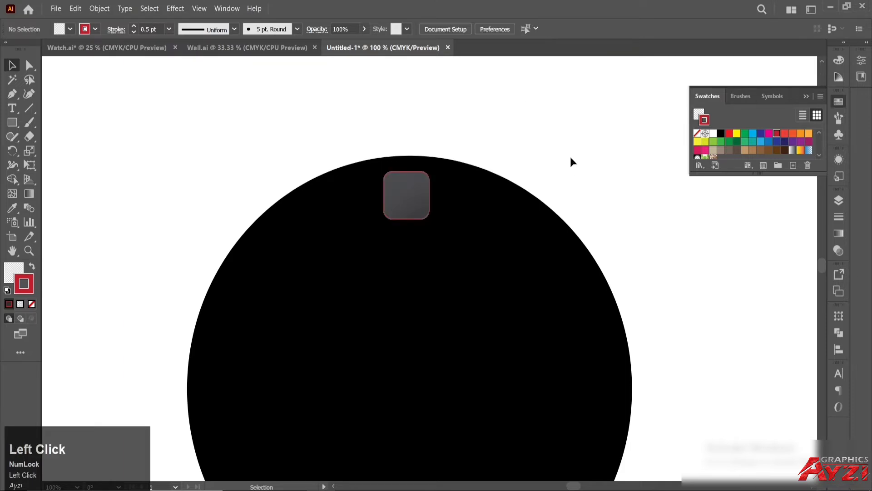
Make a copy of the rounded square rotated by 360/12 degrees around the circle's centre.
drag(424, 195, 425, 194)
click(410, 137)
click(424, 190)
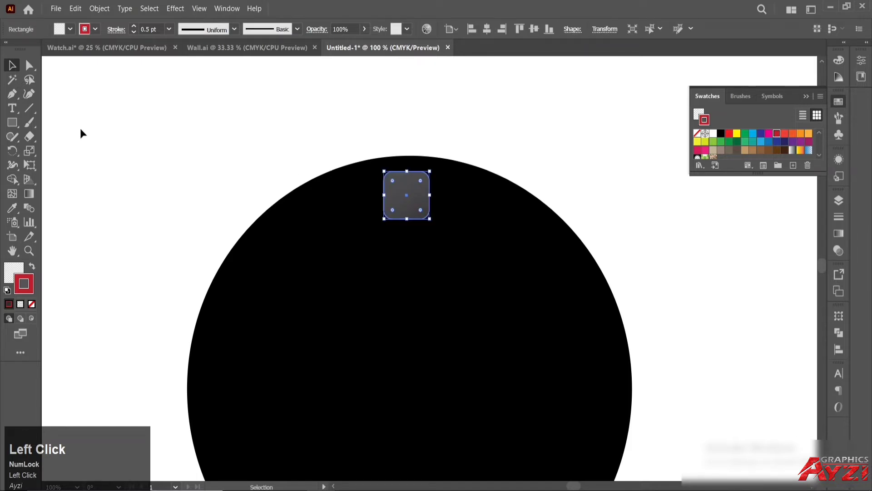
click(12, 151)
scroll(439, 291, down, 1)
scroll(438, 291, down, 2)
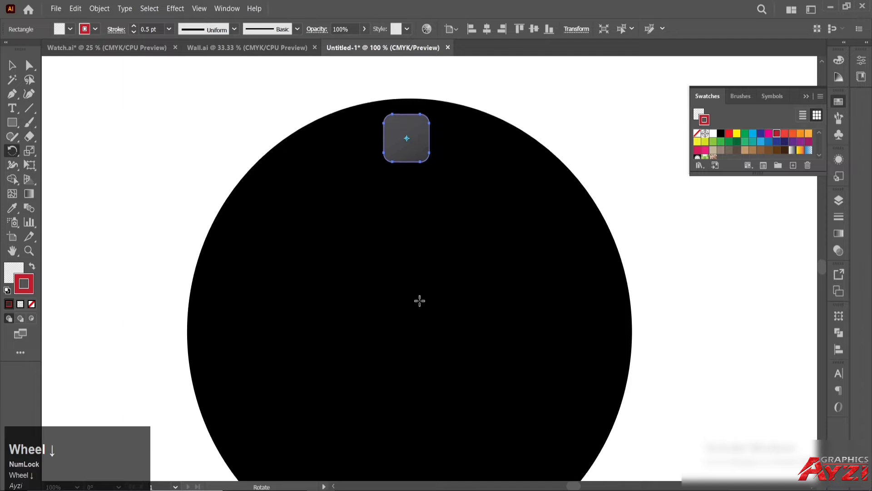
alt+click(411, 331)
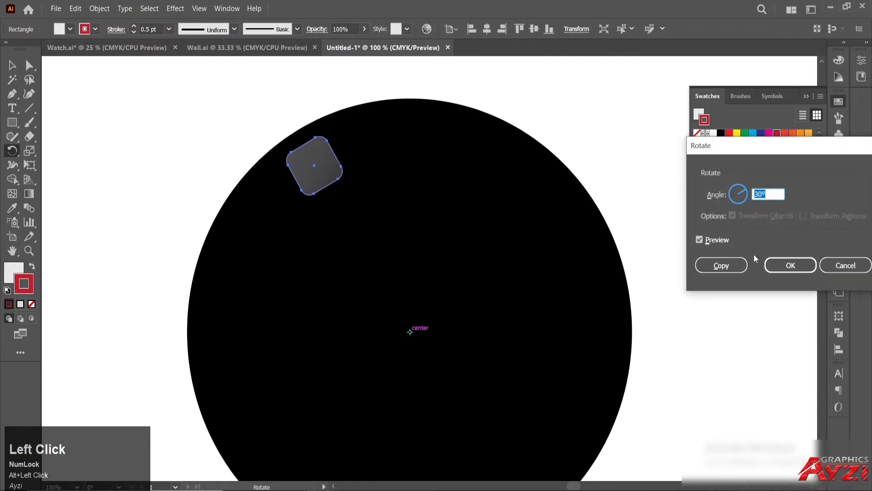
text(360/12)
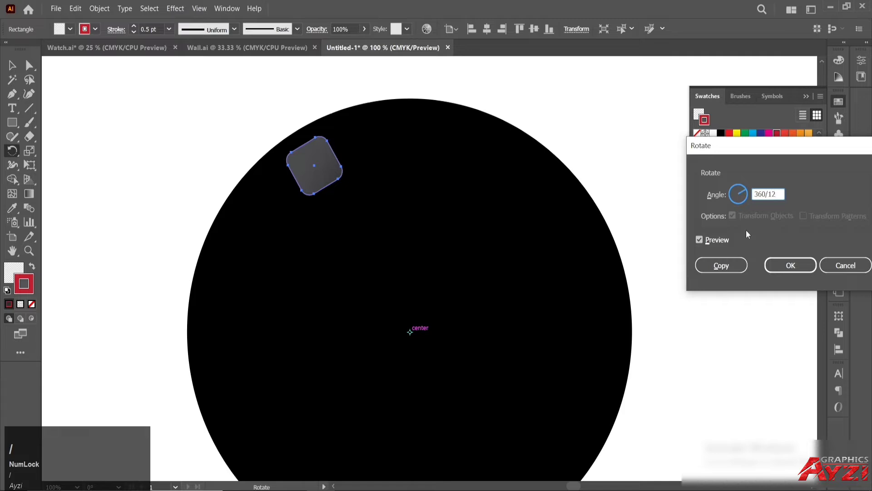
click(723, 239)
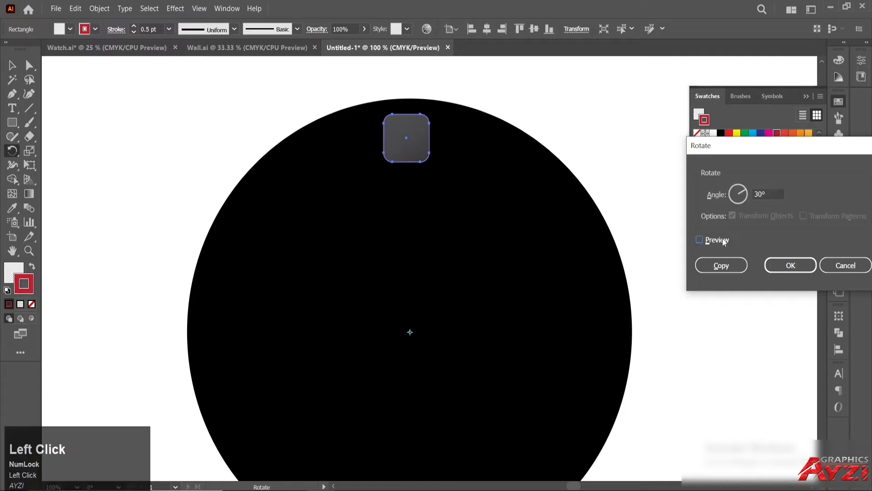
click(723, 239)
click(722, 266)
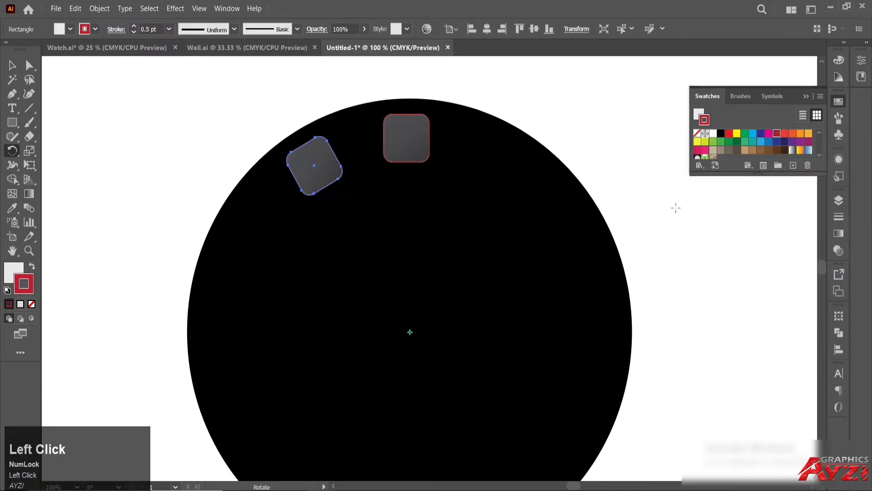
Repeat the rotated copy of the rounded square until twelve squares ring the circle's edge.
key(ctrl+d)
key(ctrl+d)
key(ctrl+d)
key(ctrl+d)
key(ctrl+d)
key(ctrl+d)
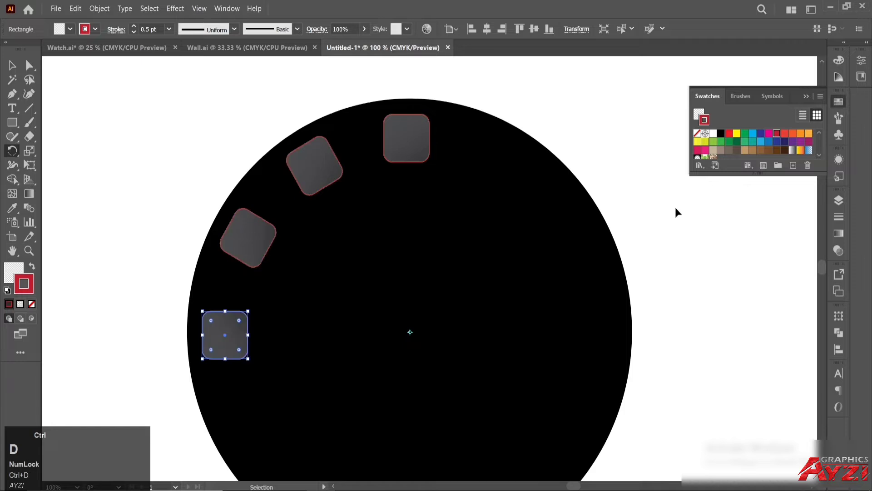
key(ctrl+d)
key(ctrl+d)
key(ctrl+d)
key(ctrl+d)
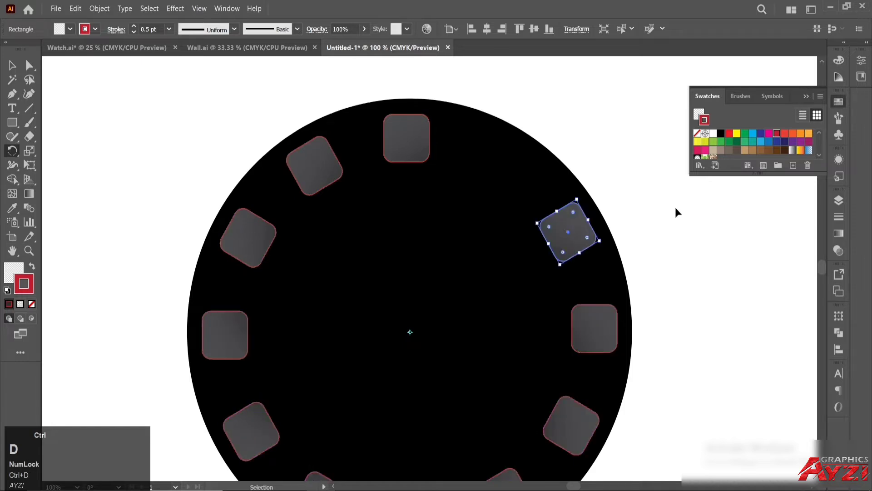
click(12, 65)
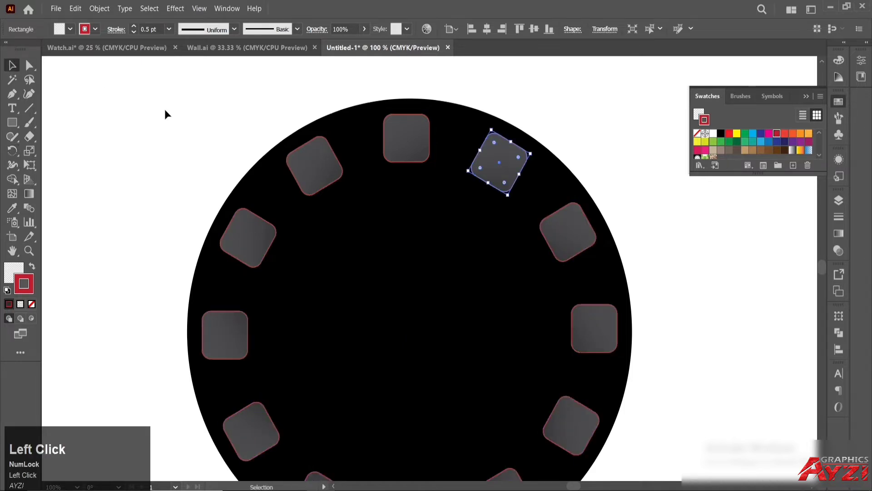
click(164, 109)
Rotate all the rounded squares except the topmost one by -30° about their own centres with Transform Each.
scroll(208, 130, down, 1)
key(space)
drag(327, 137, 402, 142)
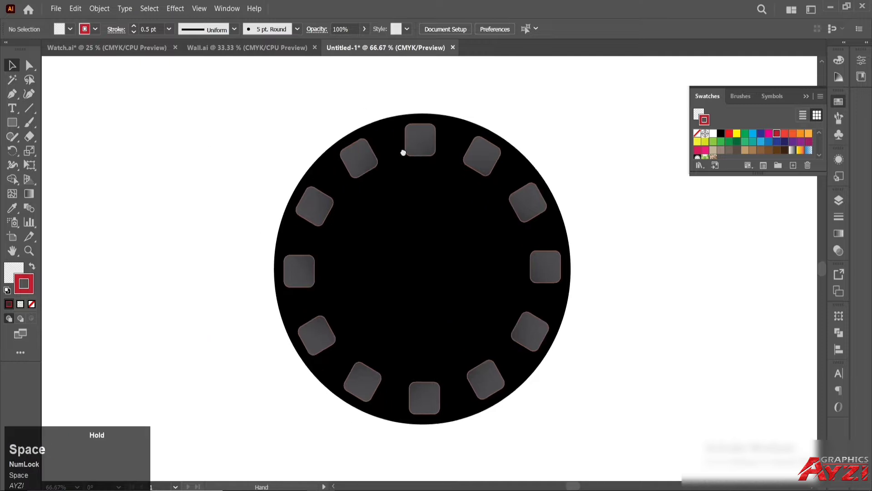
drag(261, 104, 616, 438)
shift+click(479, 136)
shift+click(430, 148)
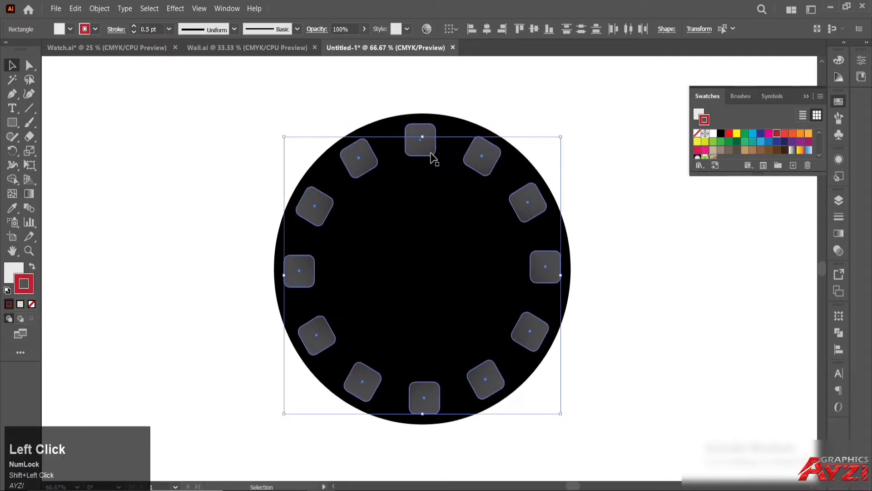
right_click(430, 154)
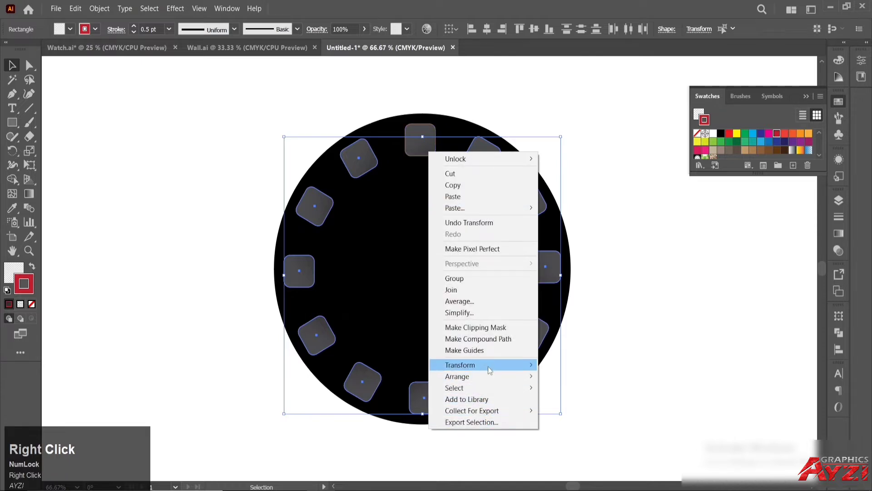
mouse_move(488, 365)
click(577, 439)
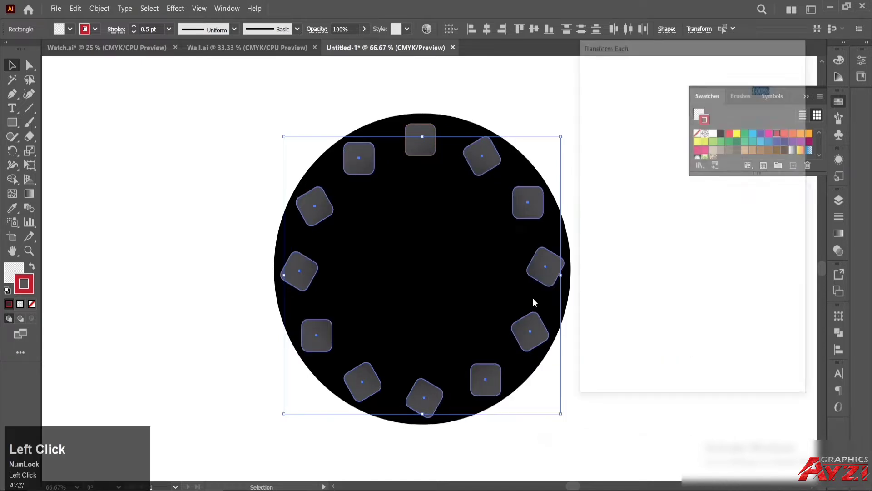
click(664, 219)
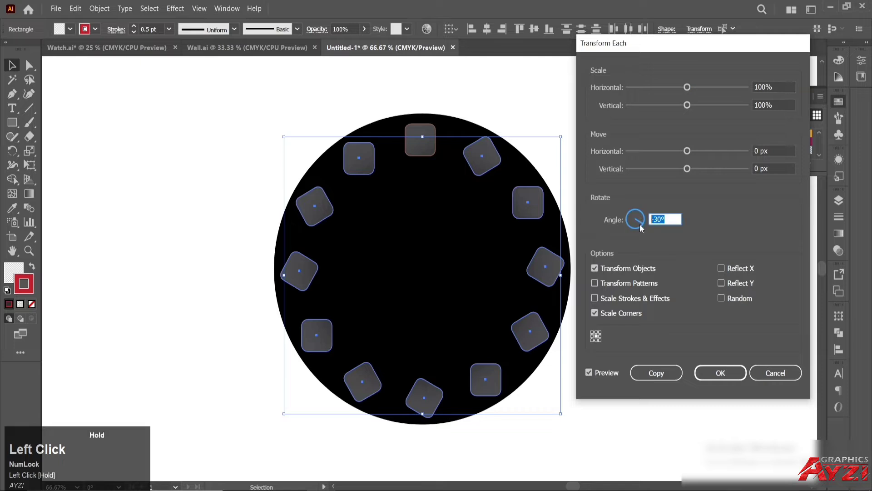
text(-)
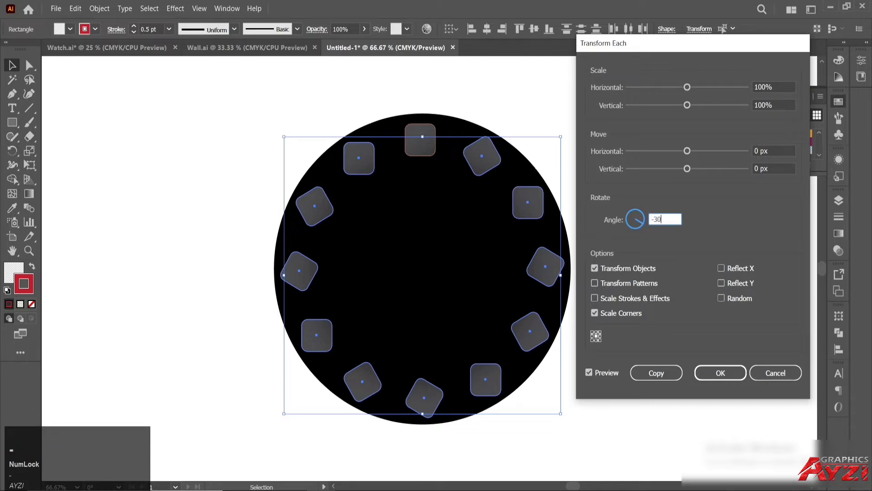
click(720, 371)
Exclude each upright square from the selection in turn and repeat the rotation, straightening the squares down the circle's left side.
shift+click(373, 172)
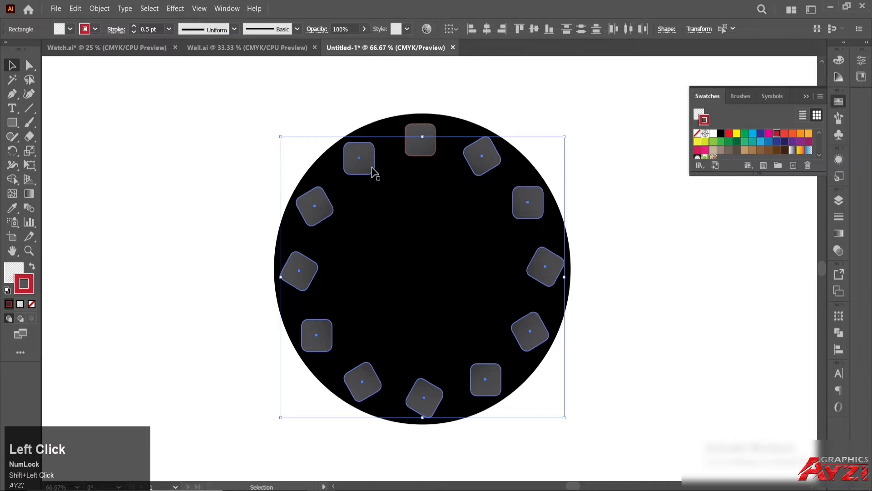
key(ctrl)
key(ctrl+d)
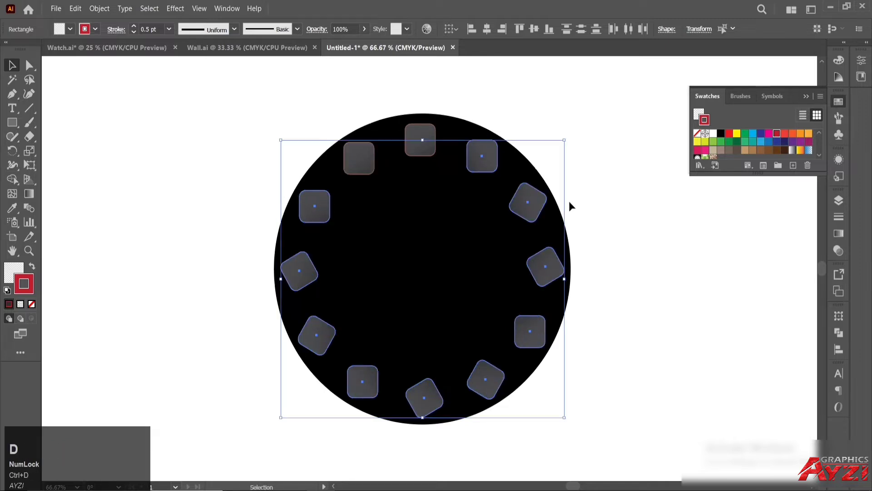
shift+click(327, 220)
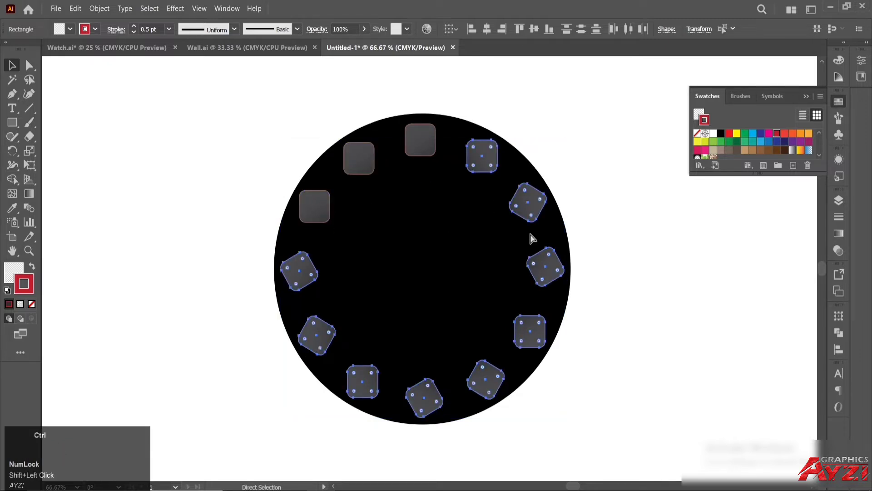
key(ctrl+d)
shift+click(302, 284)
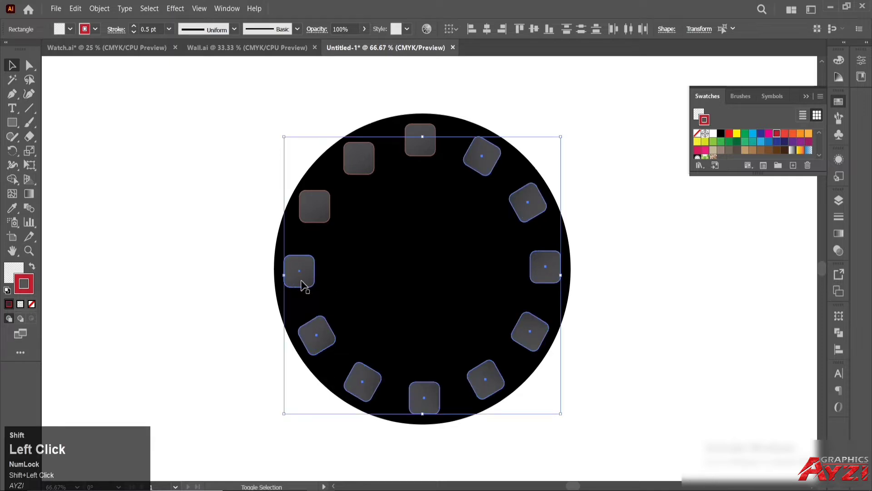
key(ctrl)
key(ctrl+d)
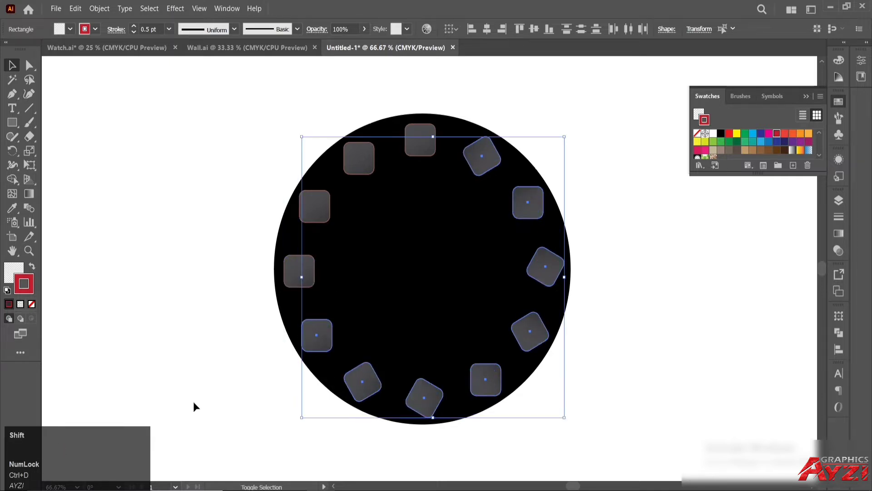
shift+click(326, 349)
key(ctrl+d)
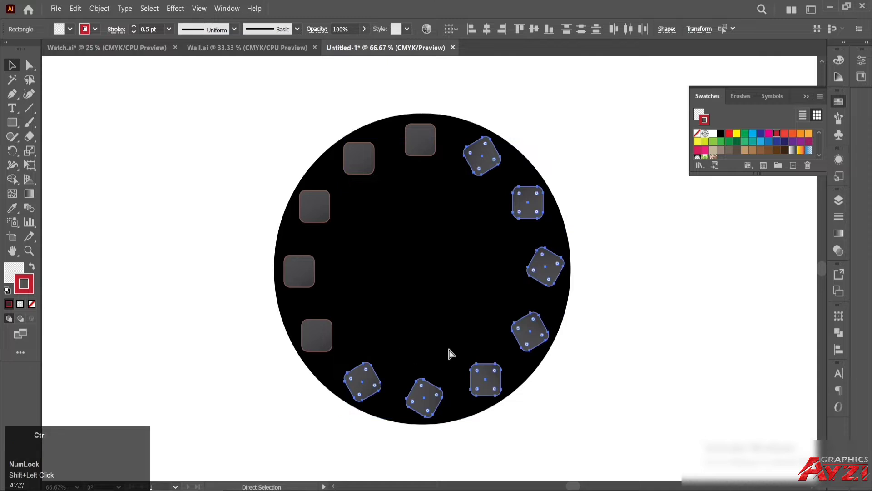
Continue deselecting each upright square and repeating the rotation to straighten the bottom square and the two lower-right ones.
shift+click(372, 394)
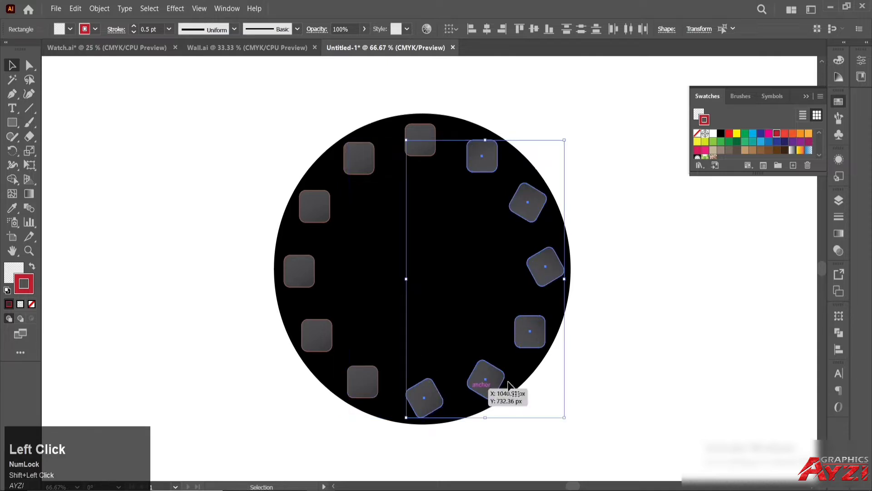
key(ctrl+d)
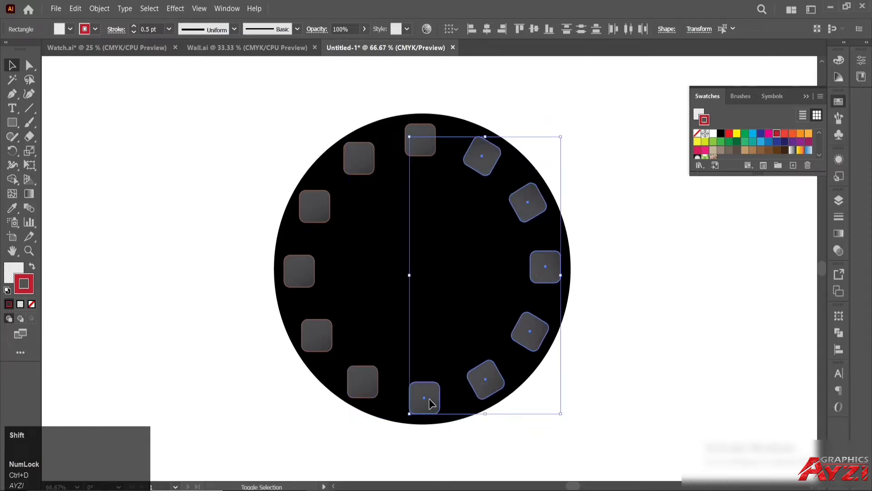
shift+click(440, 401)
key(ctrl+d)
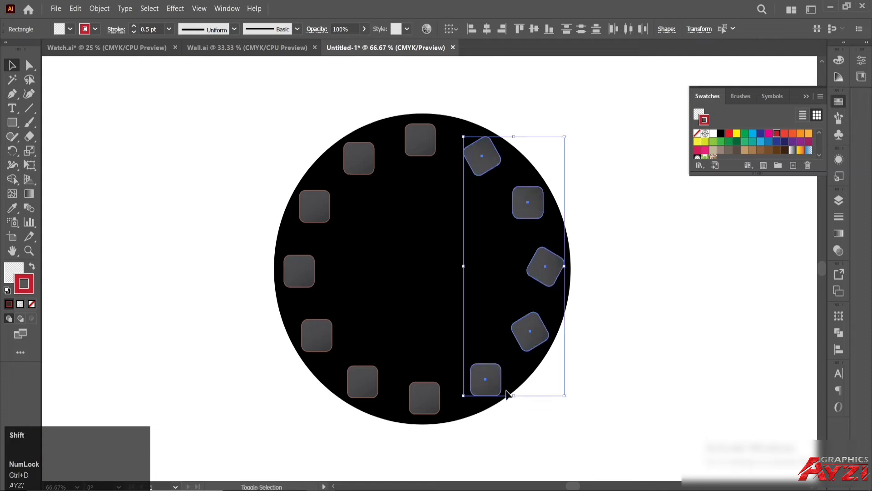
shift+click(495, 389)
key(ctrl+d)
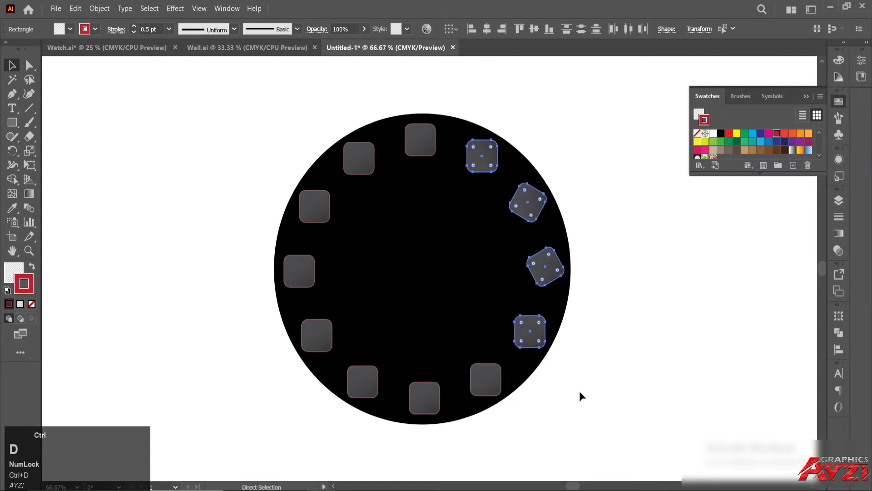
Straighten the remaining three squares on the circle's right side by deselecting upright ones and repeating the rotation, then clear the selection.
shift+click(541, 344)
key(ctrl+d)
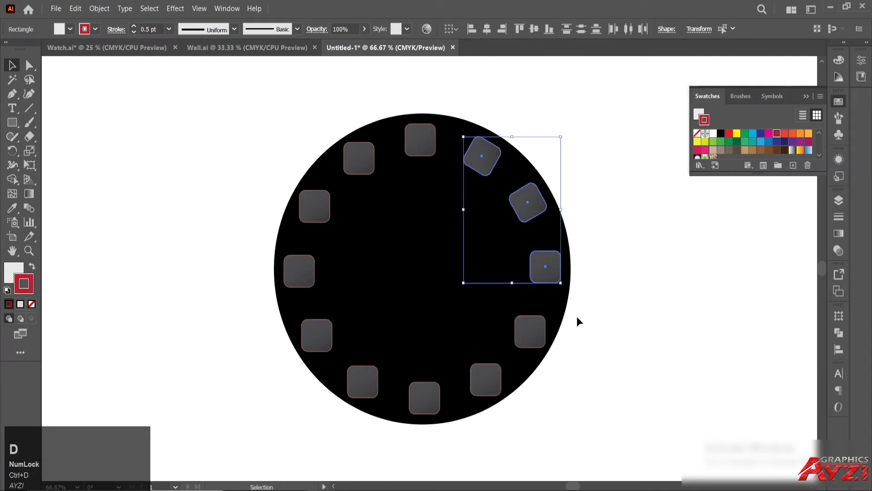
shift+click(545, 266)
key(ctrl+d)
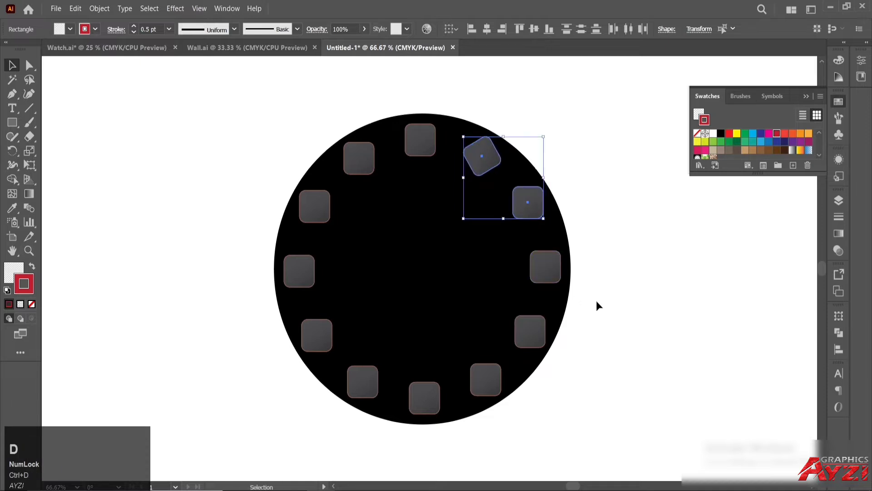
shift+click(530, 213)
key(ctrl+d)
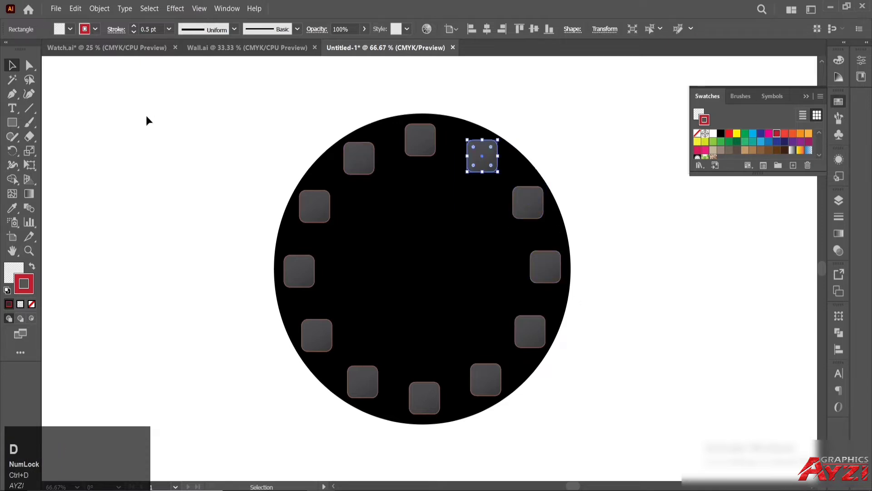
click(15, 68)
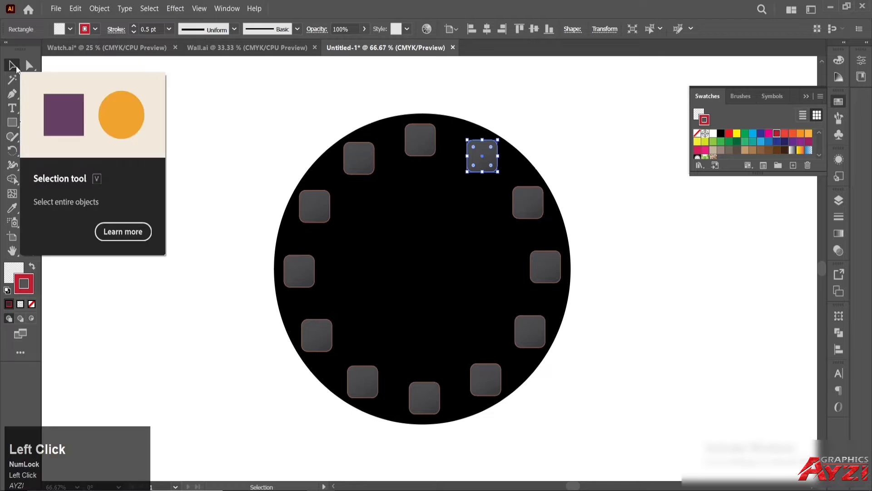
click(202, 146)
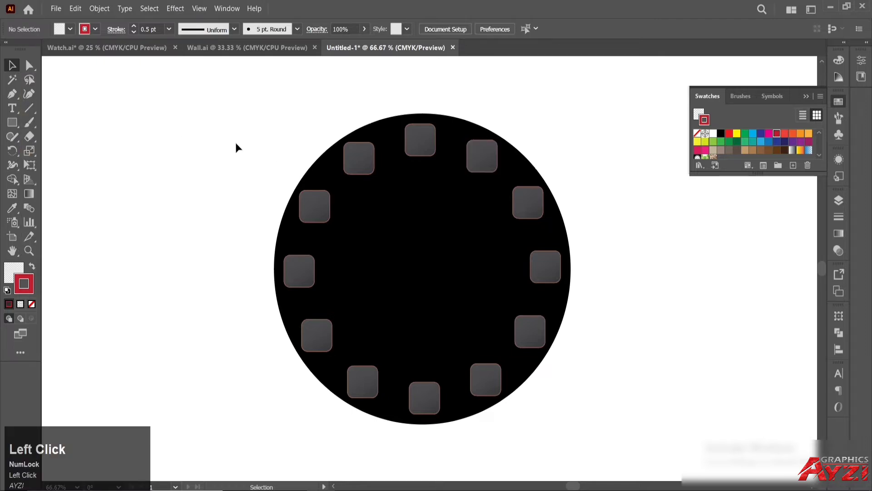
Group the twelve rounded squares, leaving the black circle out of the group.
drag(210, 122, 610, 429)
key(ctrl)
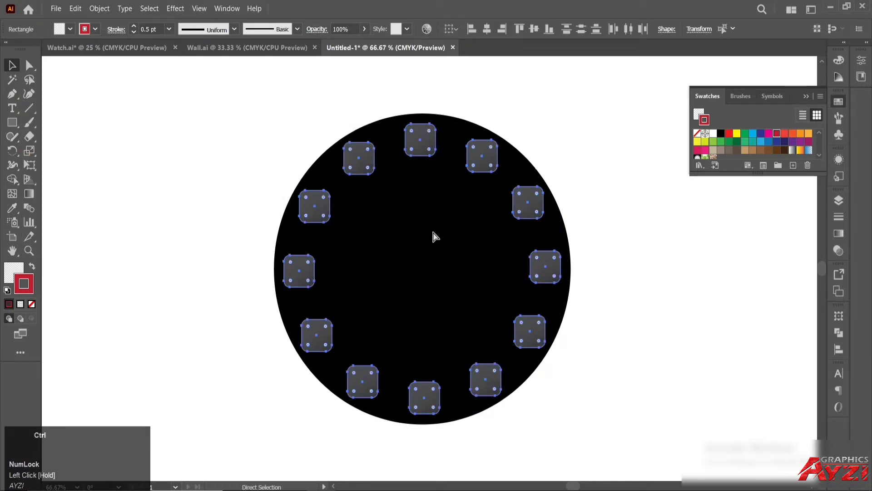
right_click(484, 170)
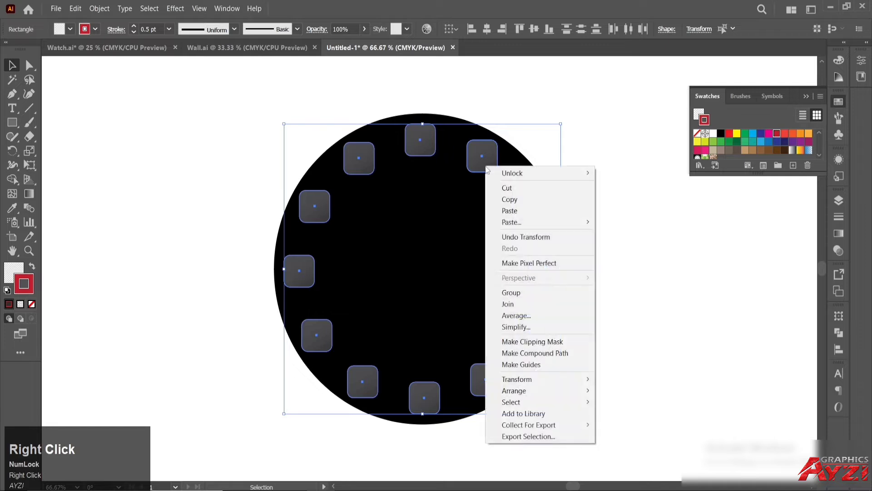
click(536, 295)
drag(493, 165, 664, 181)
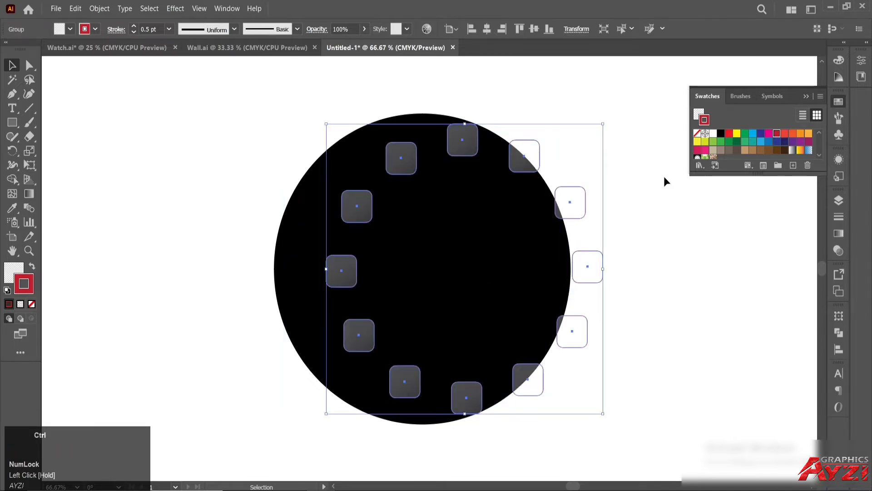
key(ctrl)
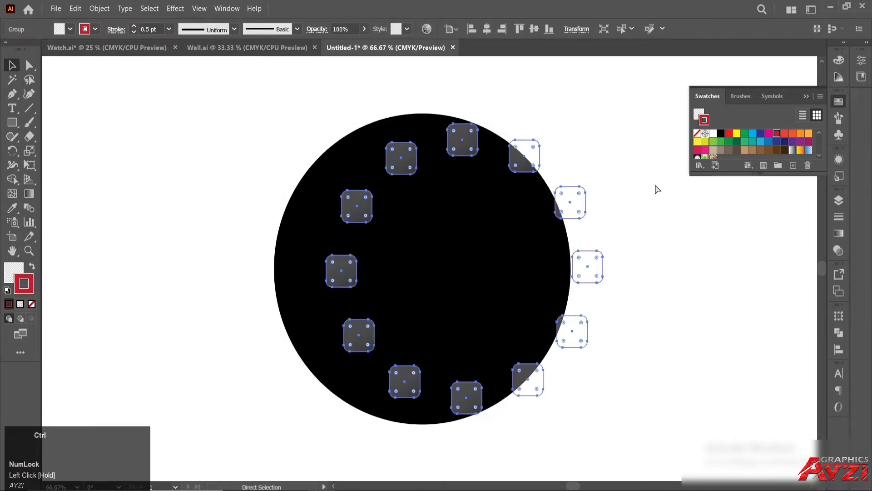
key(ctrl+z)
click(604, 159)
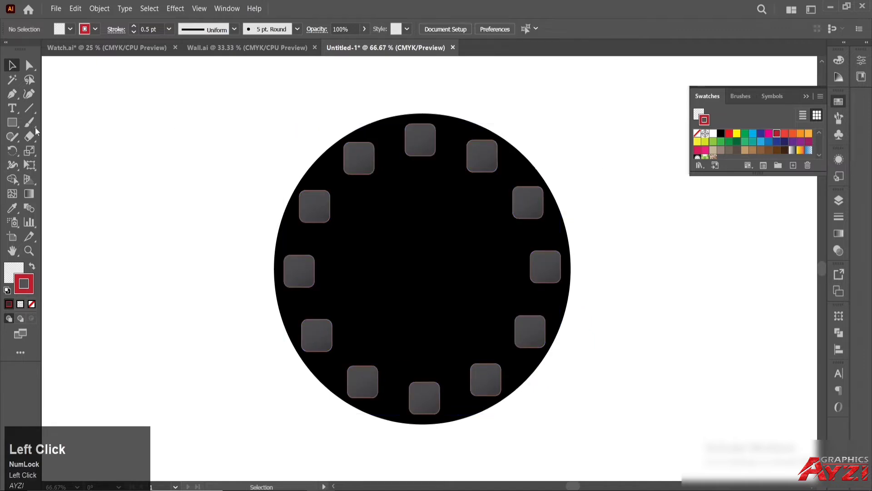
Add the number 1 as text centred in the topmost square and give it a white stroke.
click(12, 108)
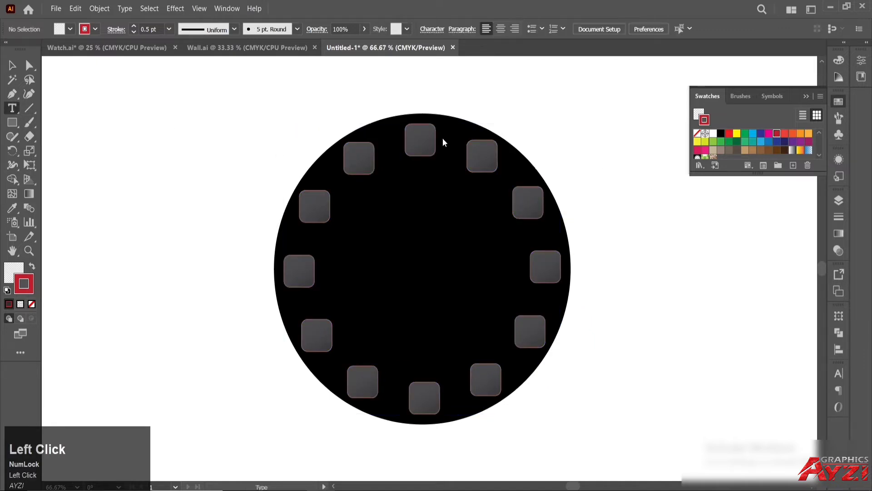
click(416, 134)
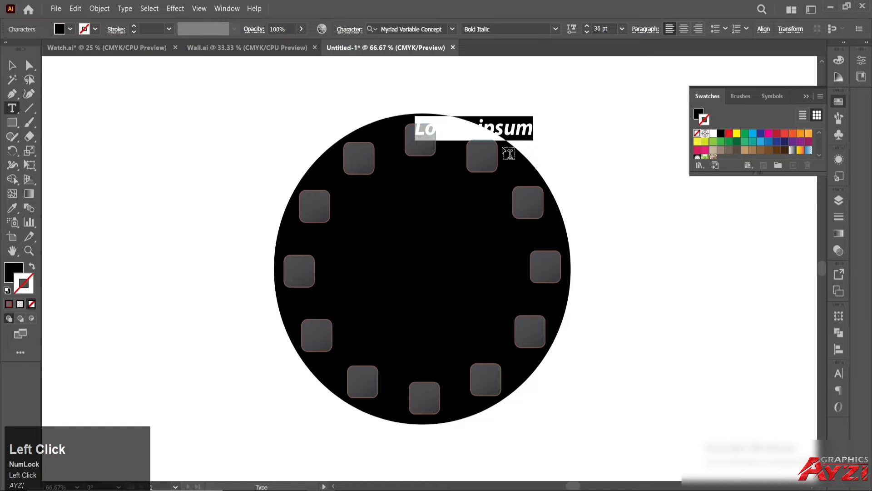
text(1)
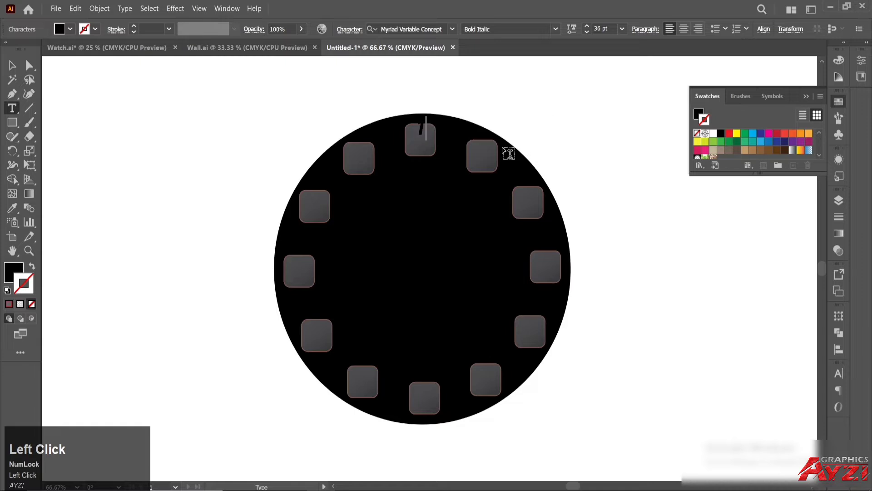
click(12, 65)
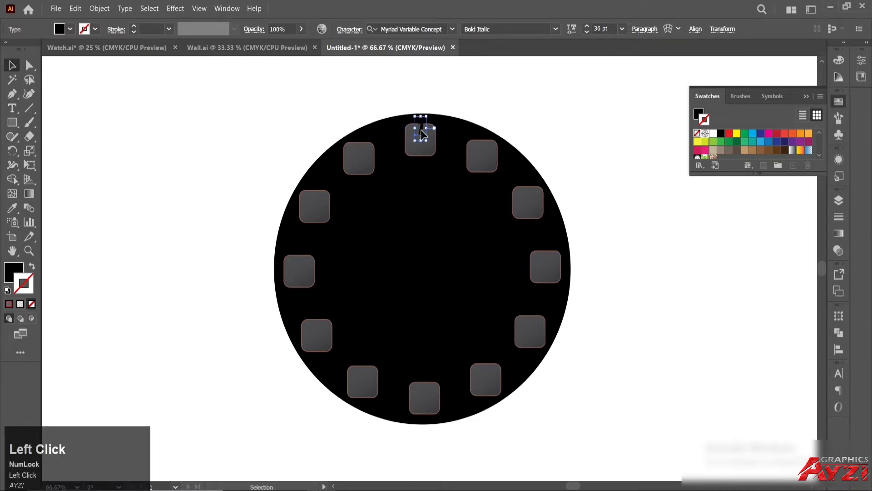
drag(422, 133, 420, 138)
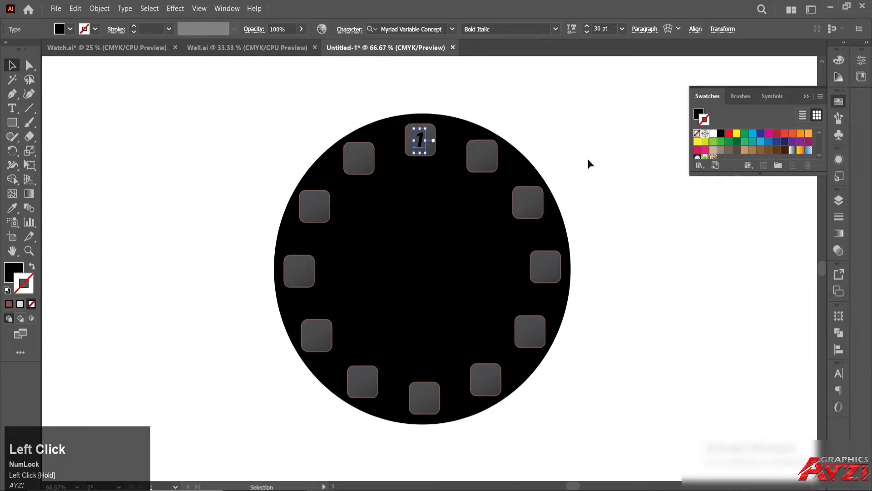
click(713, 134)
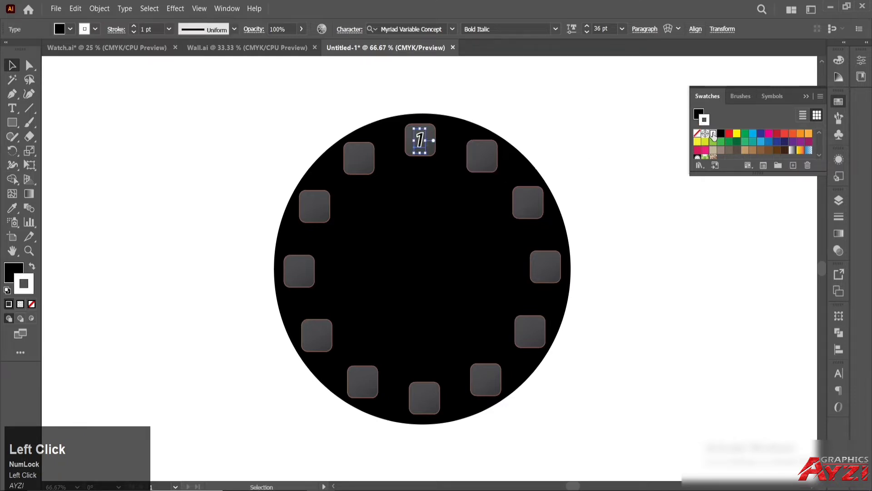
Give the number 1 a white fill with no stroke and choose the Bold Italic font style.
click(32, 268)
click(31, 304)
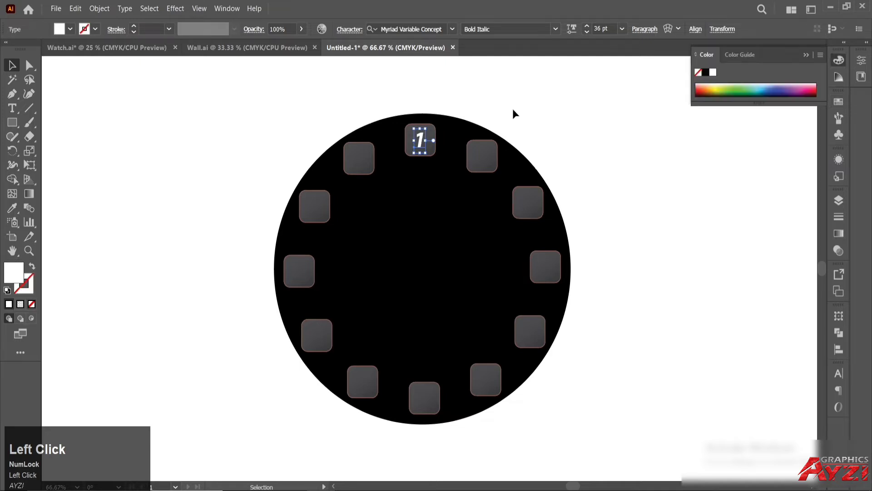
click(451, 29)
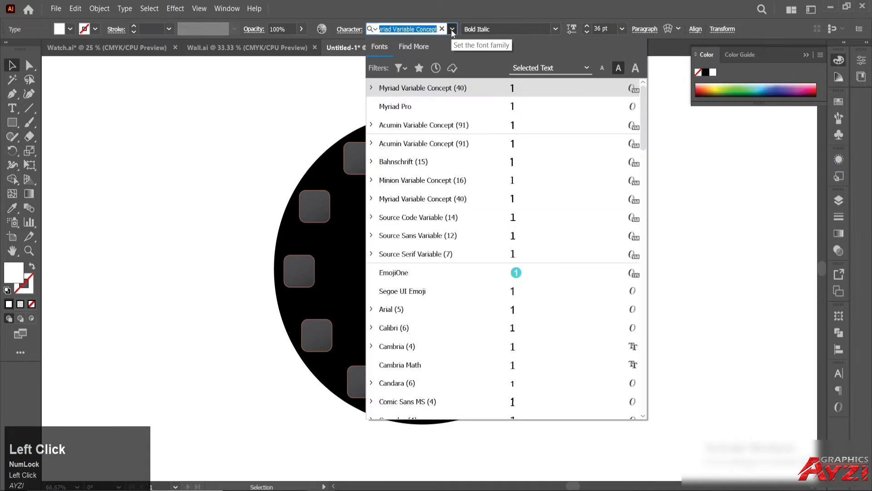
click(542, 29)
click(555, 29)
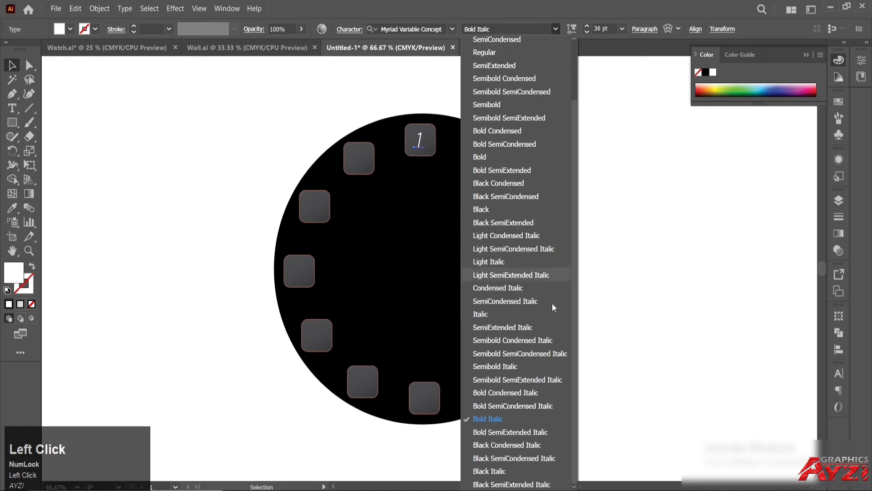
click(489, 419)
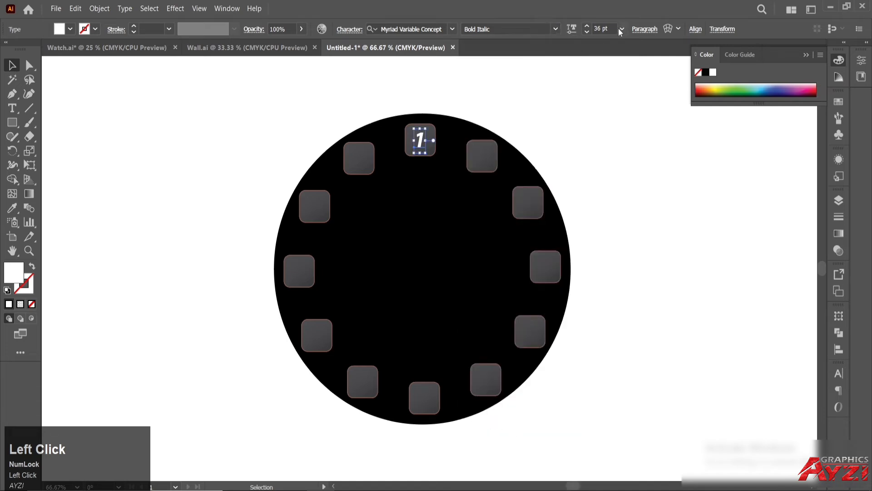
click(557, 93)
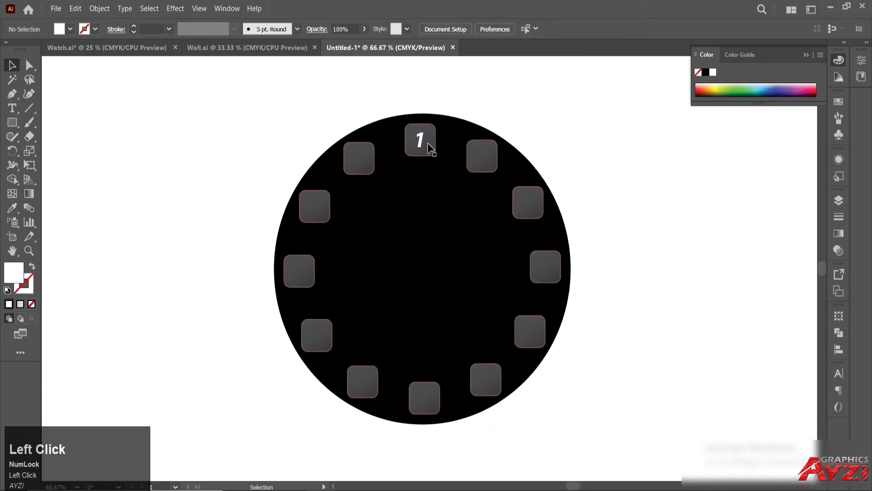
Set the font size of the number 1 to 35 pt.
scroll(420, 143, up, 1)
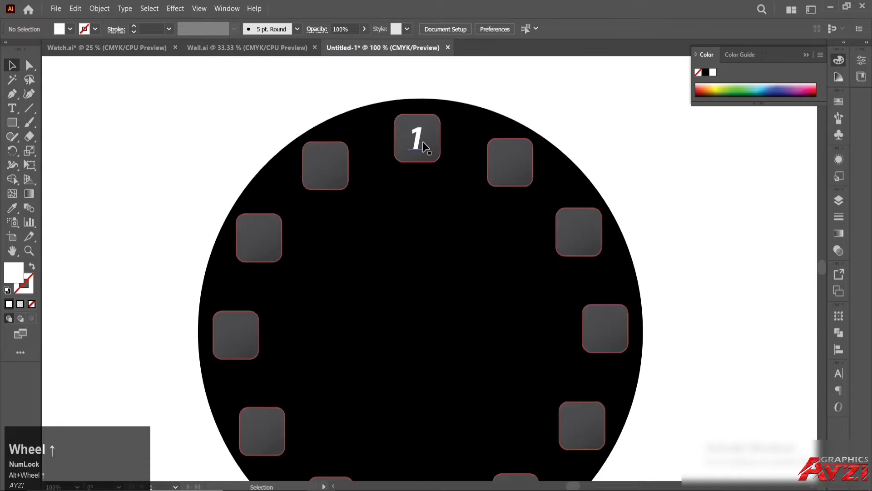
click(418, 145)
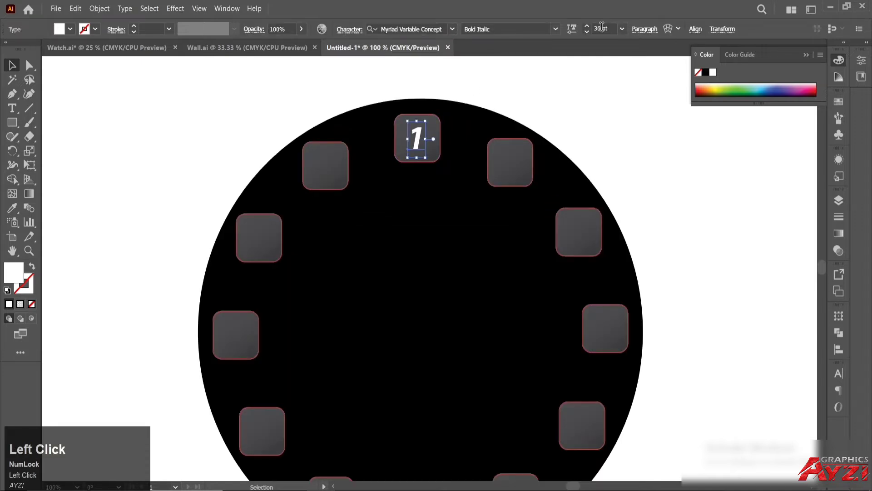
scroll(600, 26, down, 1)
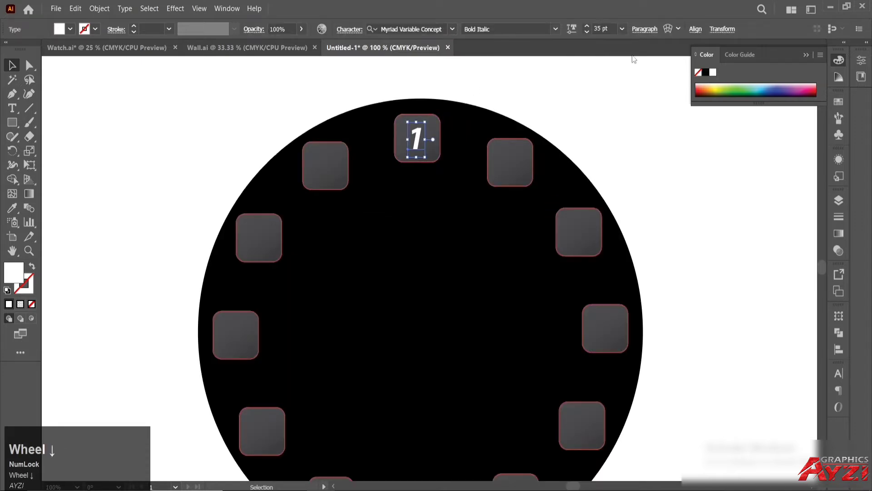
click(633, 90)
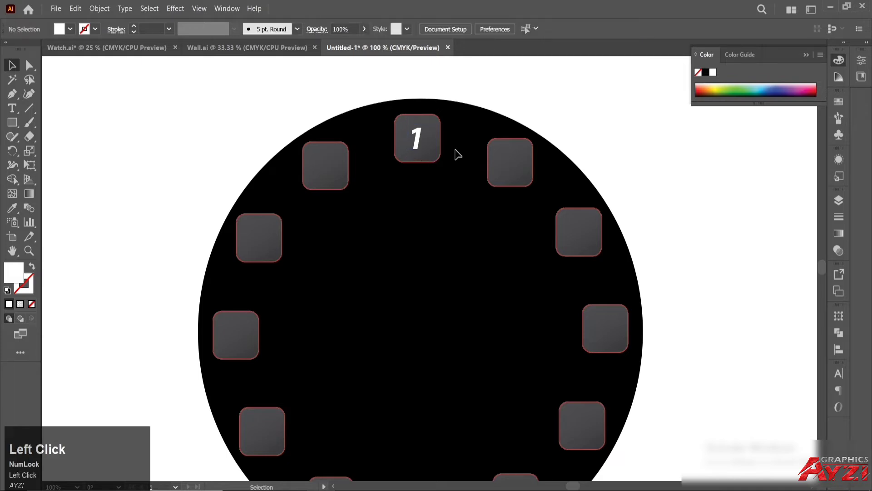
Ungroup the twelve rounded squares and clear the selection.
click(495, 154)
click(99, 9)
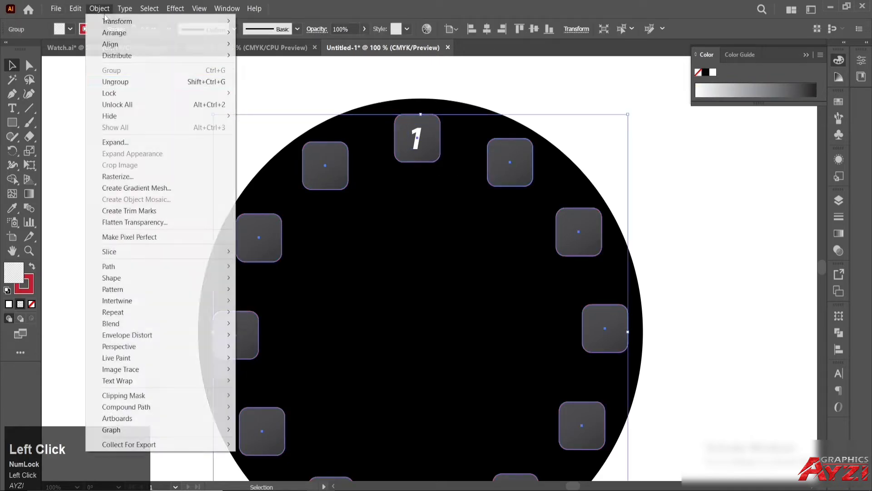
click(159, 84)
click(182, 99)
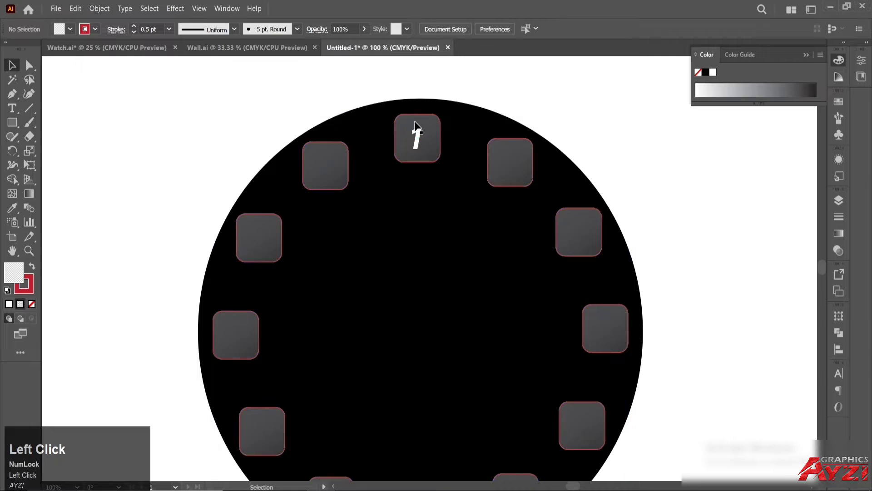
Centre the number 1 horizontally and vertically on the topmost square, using the square as the key object.
click(431, 143)
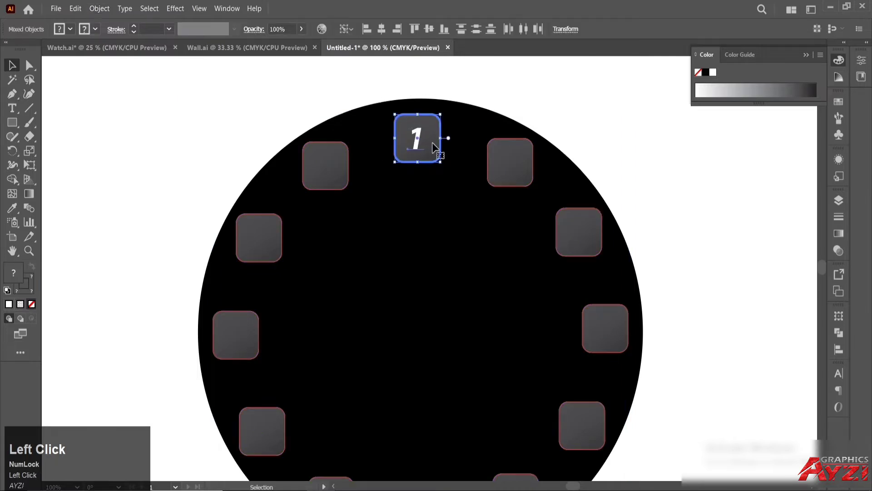
click(839, 349)
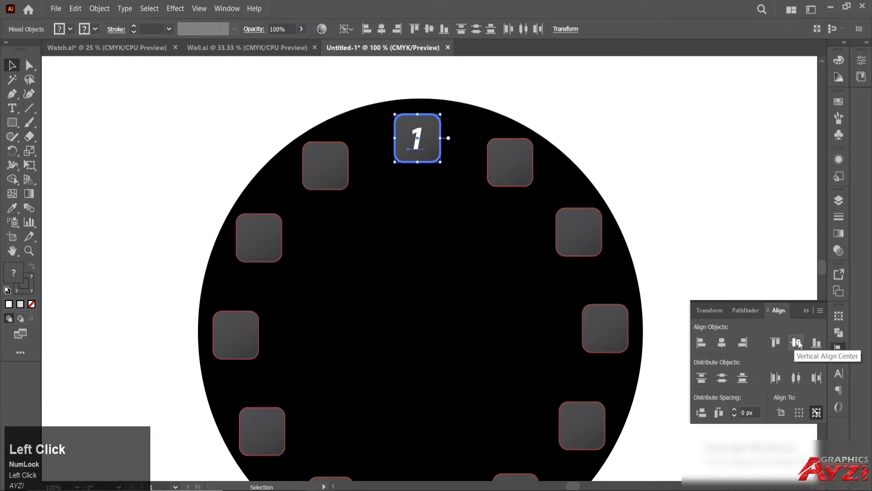
click(806, 310)
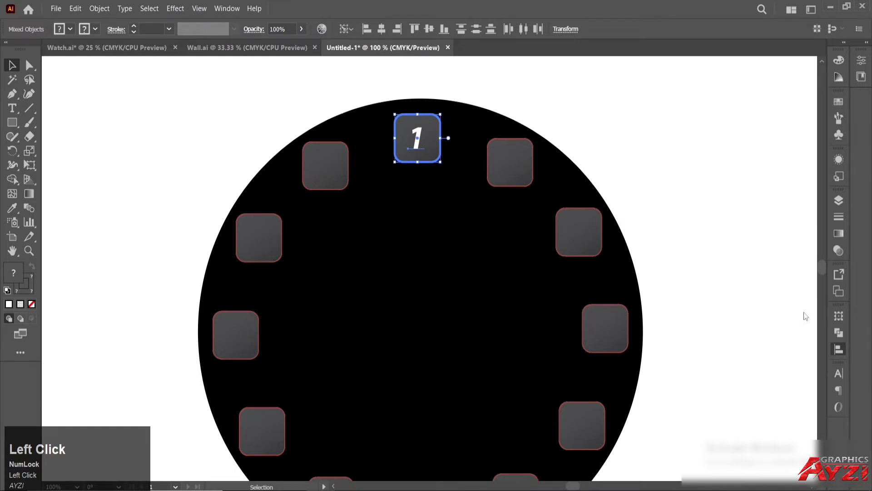
click(659, 173)
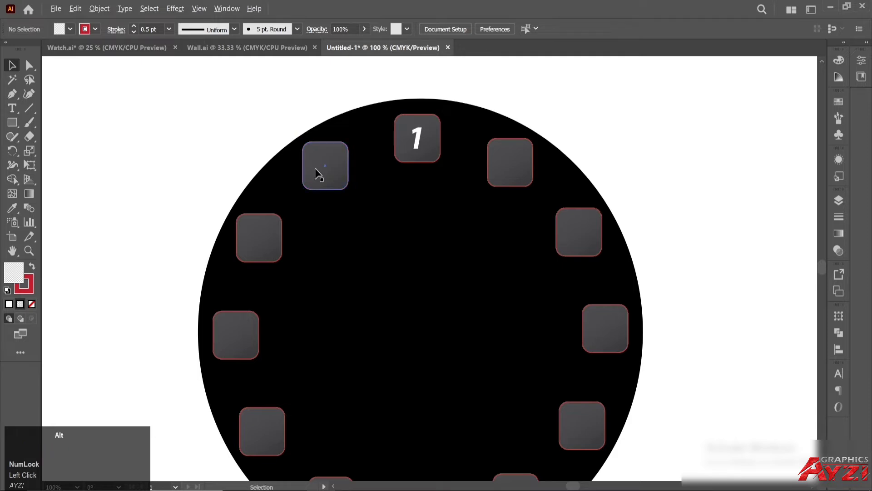
Group the twelve rounded squares again, leaving the number 1 and the black circle out of the group.
scroll(316, 173, down, 1)
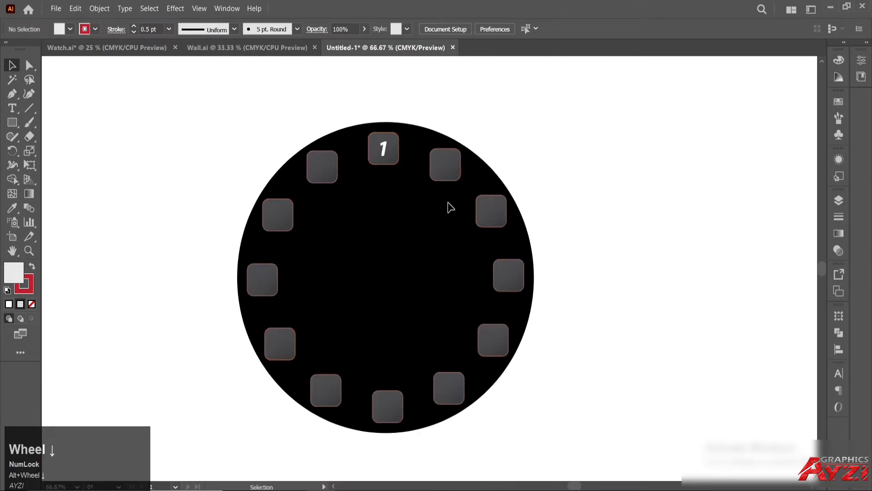
drag(449, 206, 450, 195)
drag(225, 108, 566, 482)
shift+click(383, 146)
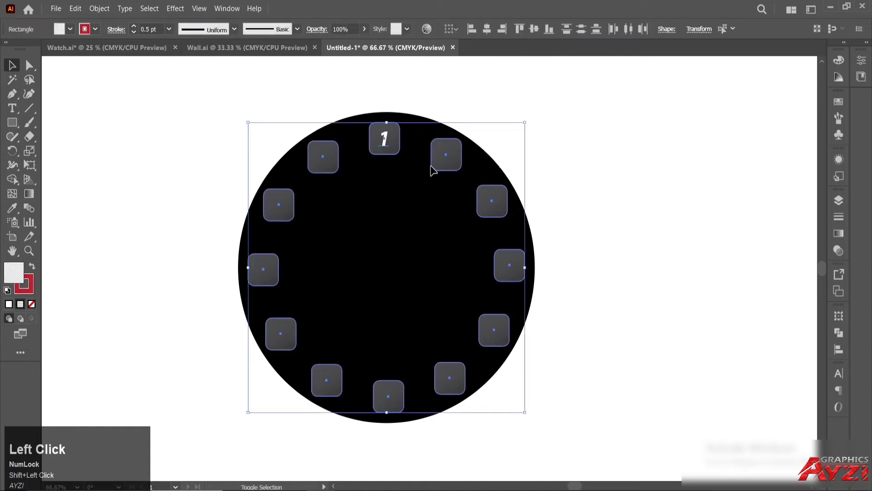
right_click(445, 160)
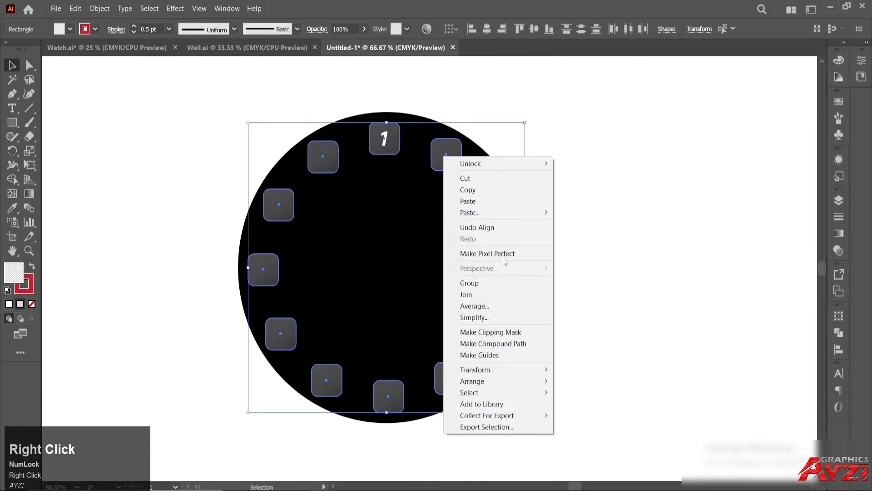
click(491, 285)
click(529, 197)
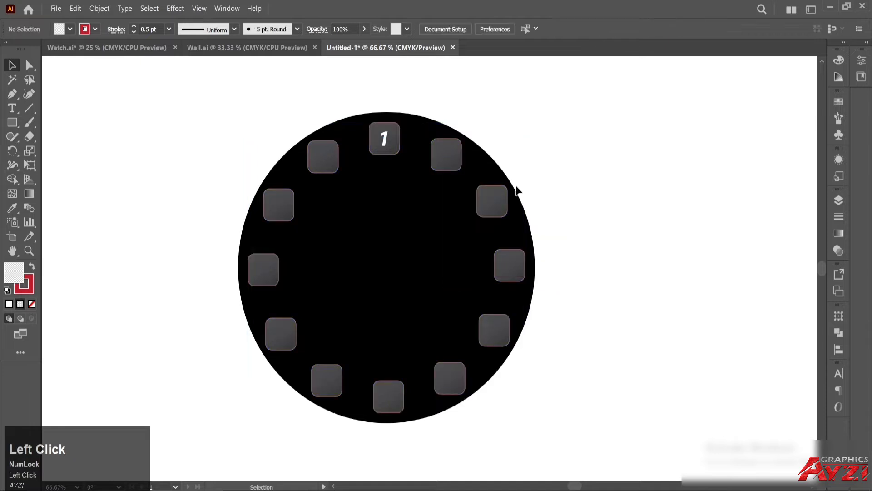
Copy the number 1 by 30° rotations about the black circle's centre, repeating until every square holds a copy.
click(383, 135)
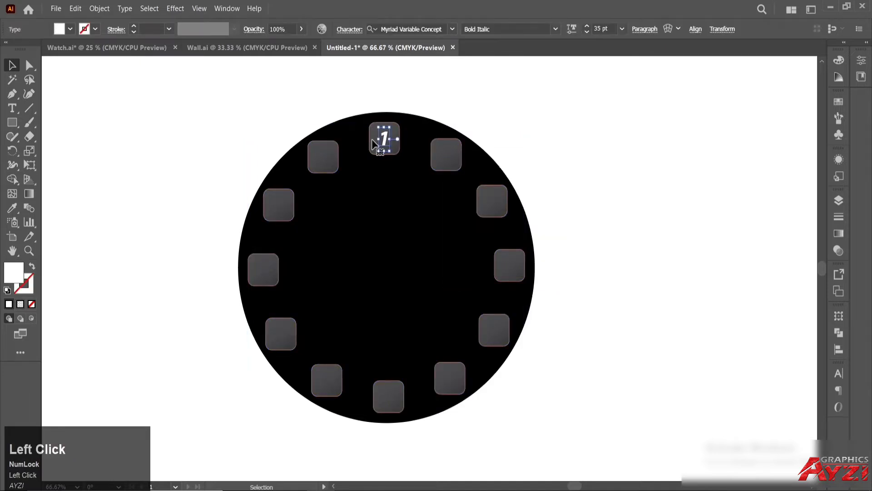
click(13, 150)
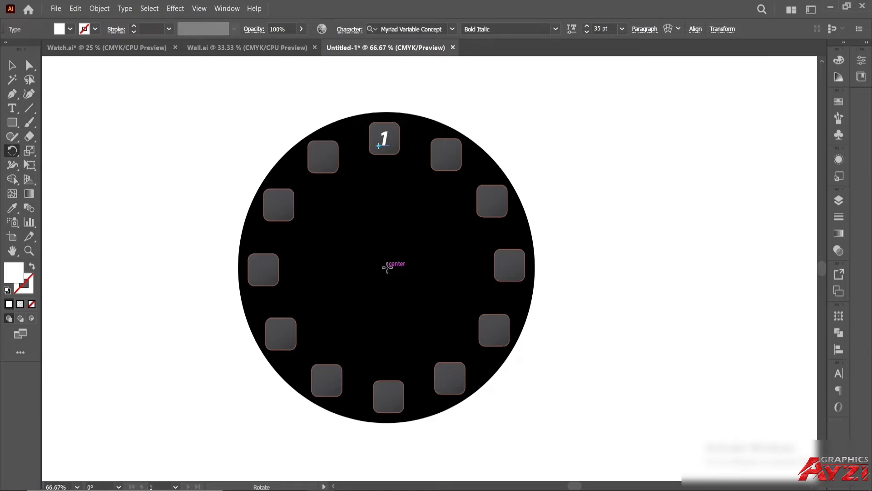
alt+click(387, 266)
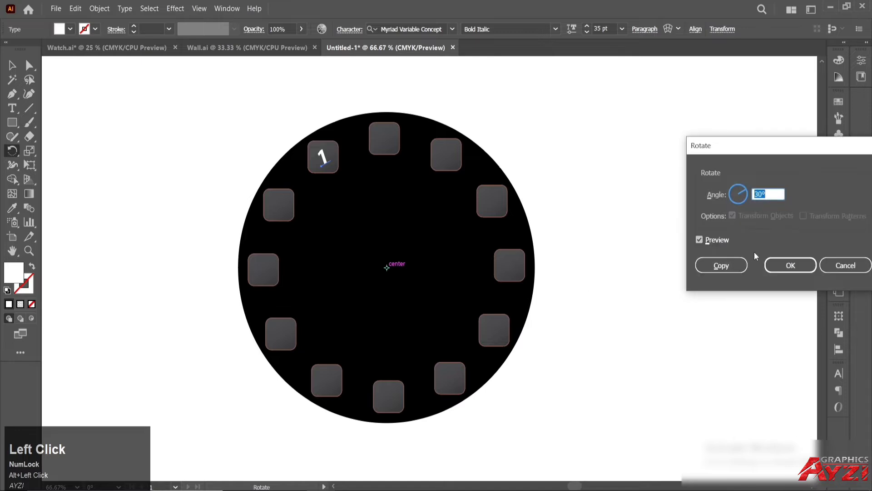
click(735, 265)
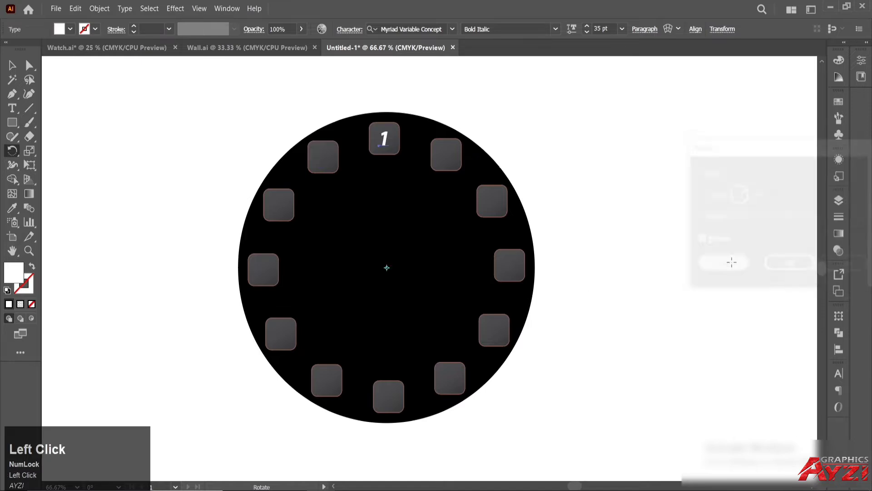
key(ctrl+d)
key(ctrl+d)
key(ctrl+d)
key(ctrl+d)
key(ctrl+d)
key(ctrl+d)
key(ctrl+d)
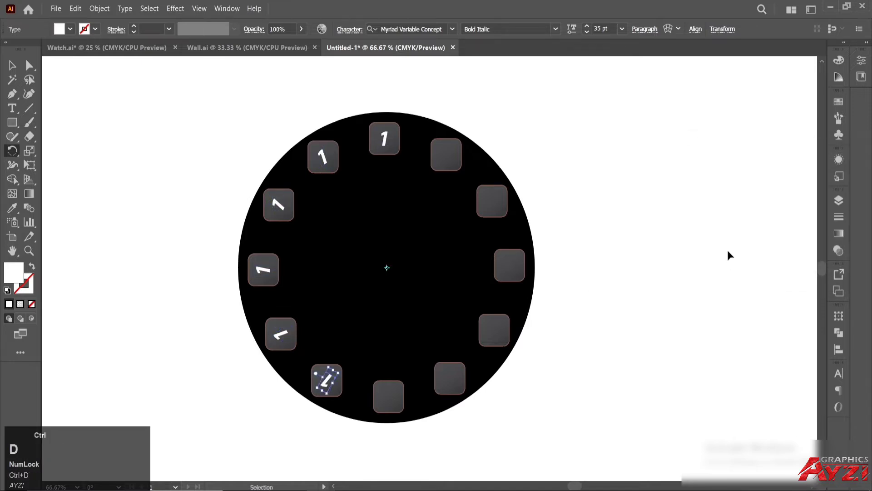
key(ctrl+d)
key(ctrl+d)
key(ctrl+d)
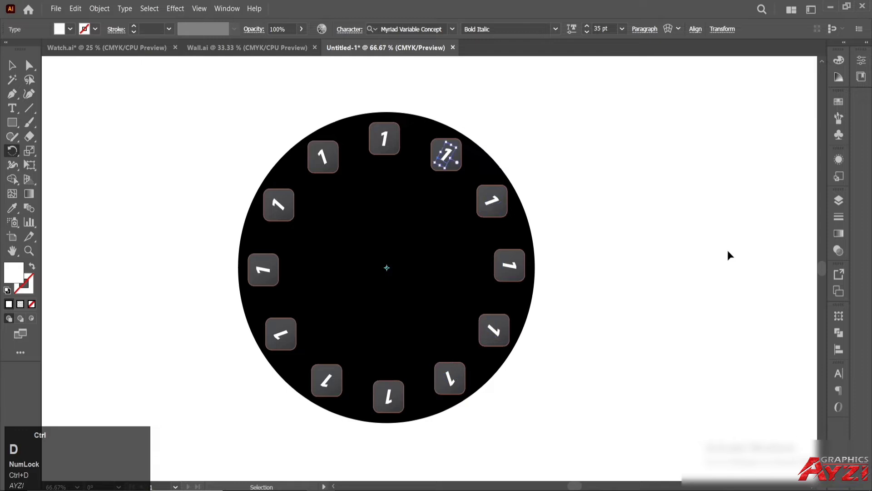
Select the eleven rotated number copies without the squares and the topmost 1, and bring up their editing commands.
click(20, 68)
drag(175, 120, 610, 447)
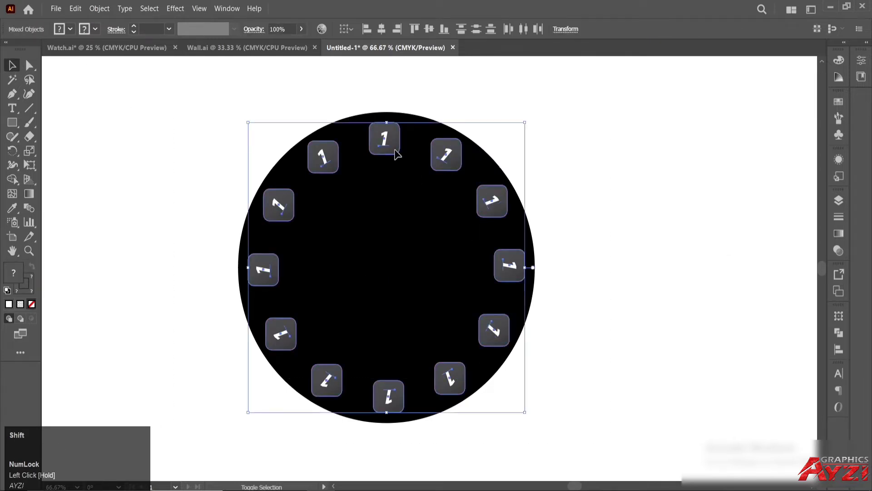
drag(365, 104, 400, 160)
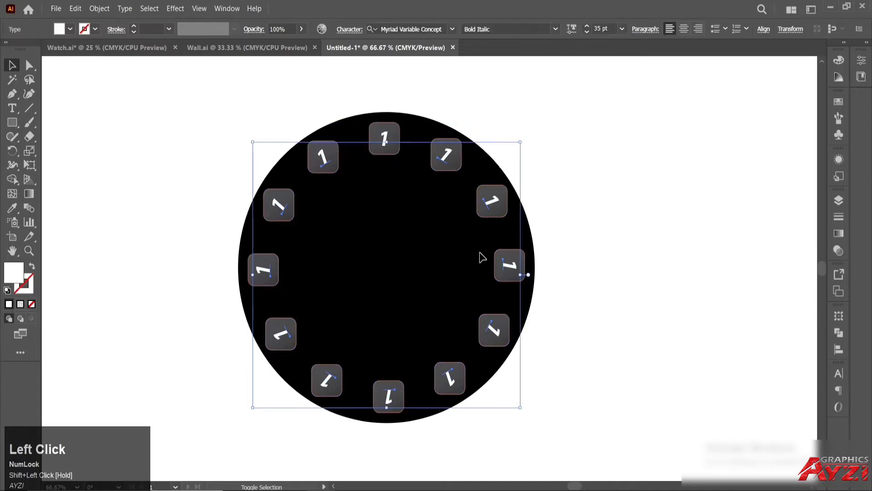
right_click(489, 204)
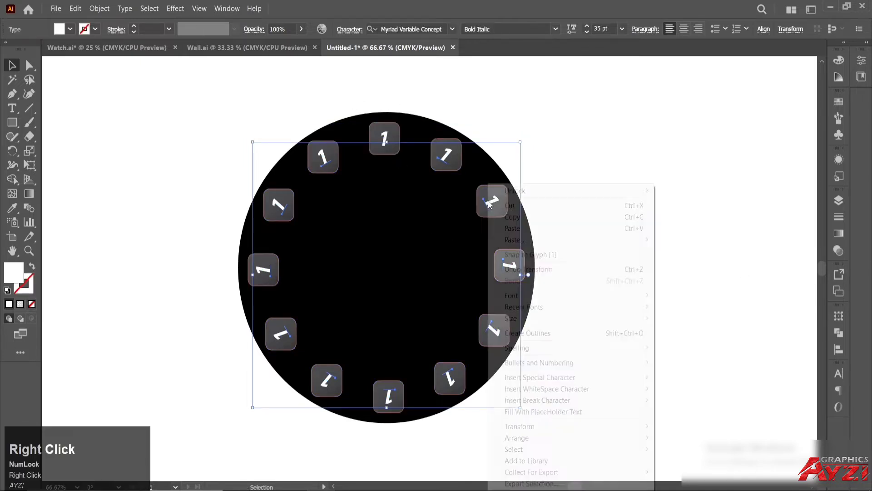